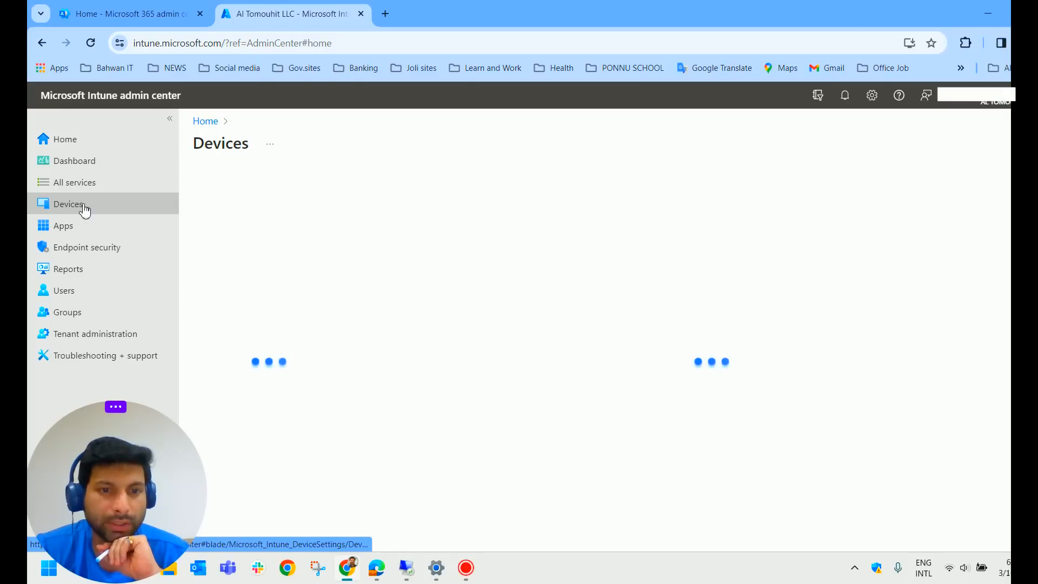
- Open the list of Windows devices from the device platforms
scroll(322, 283, "down", 3)
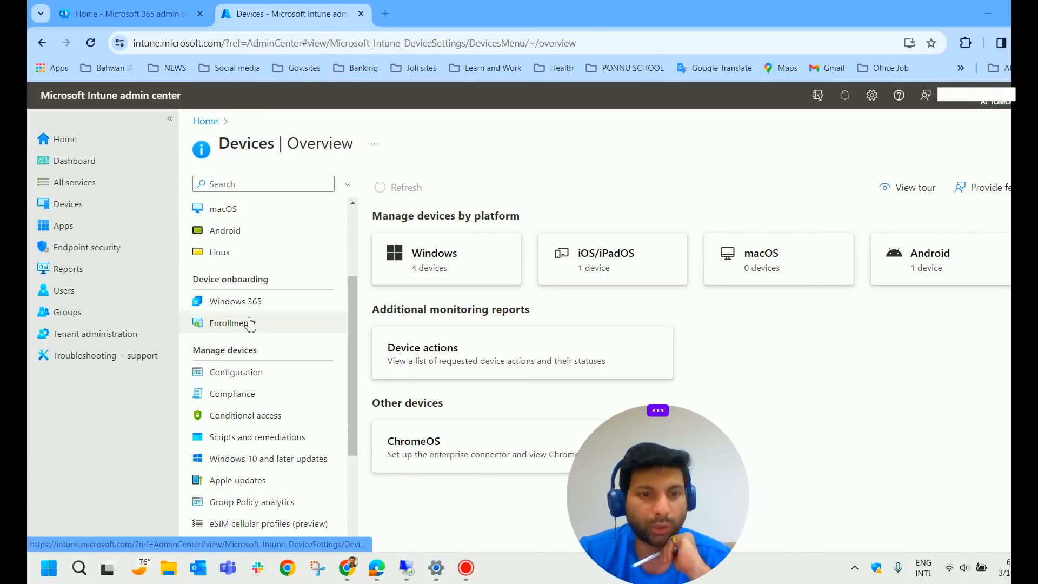
left_click(238, 236)
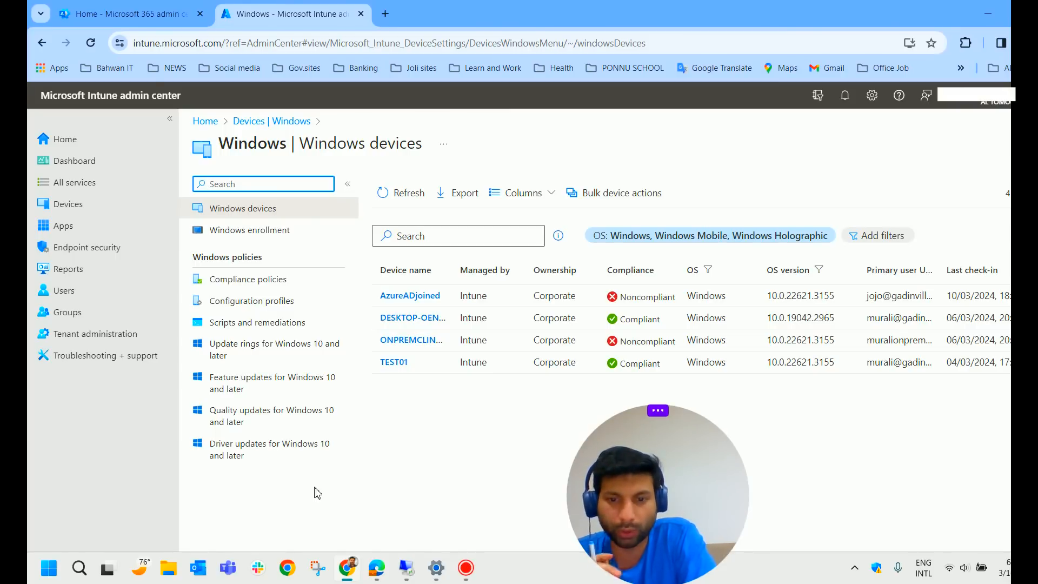
- Start a new security group with "Preview ring group" as both its name and its description
left_click(93, 313)
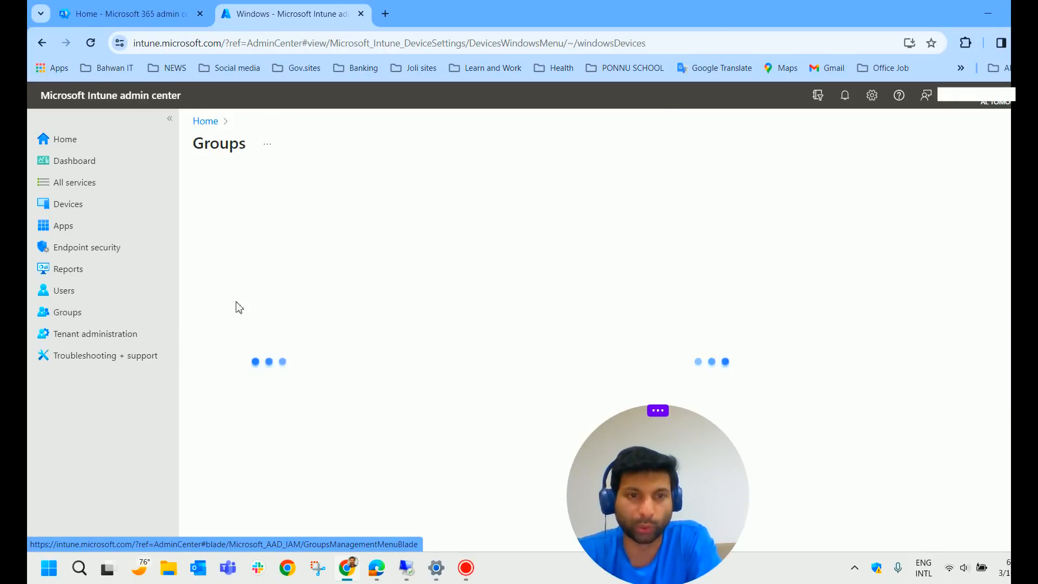
left_click(408, 189)
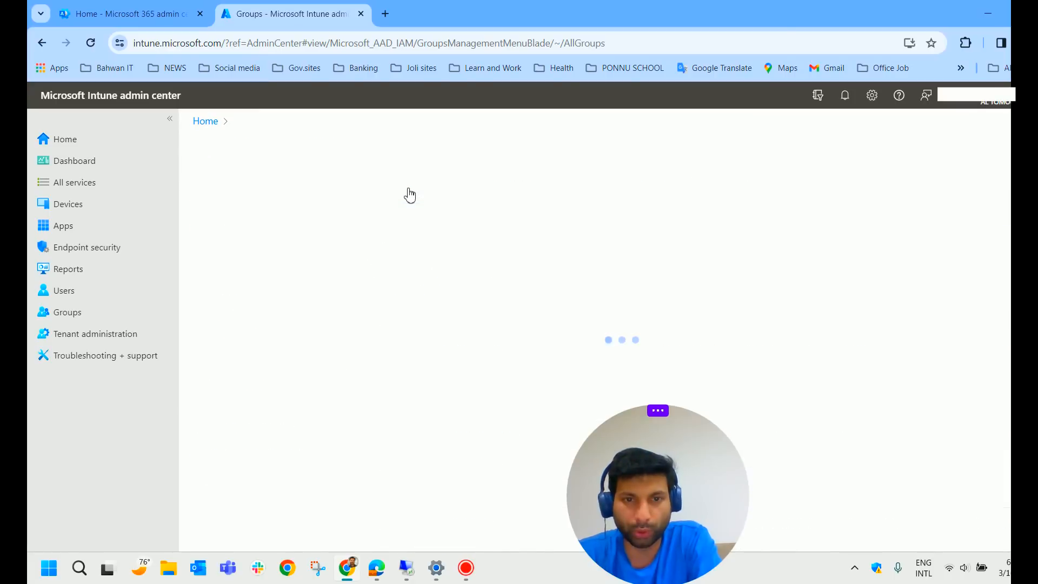
left_click(276, 274)
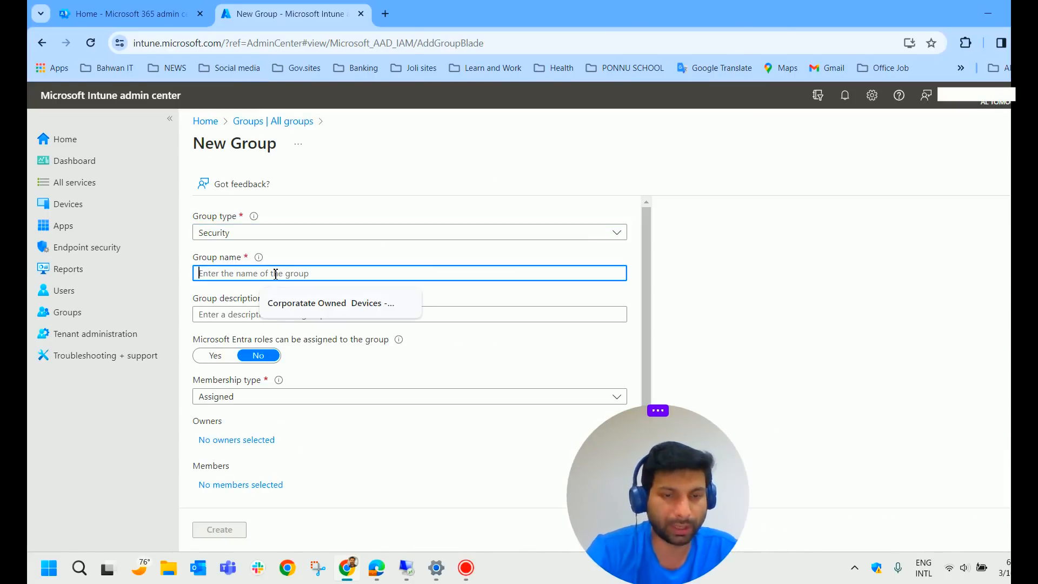
type("Prev")
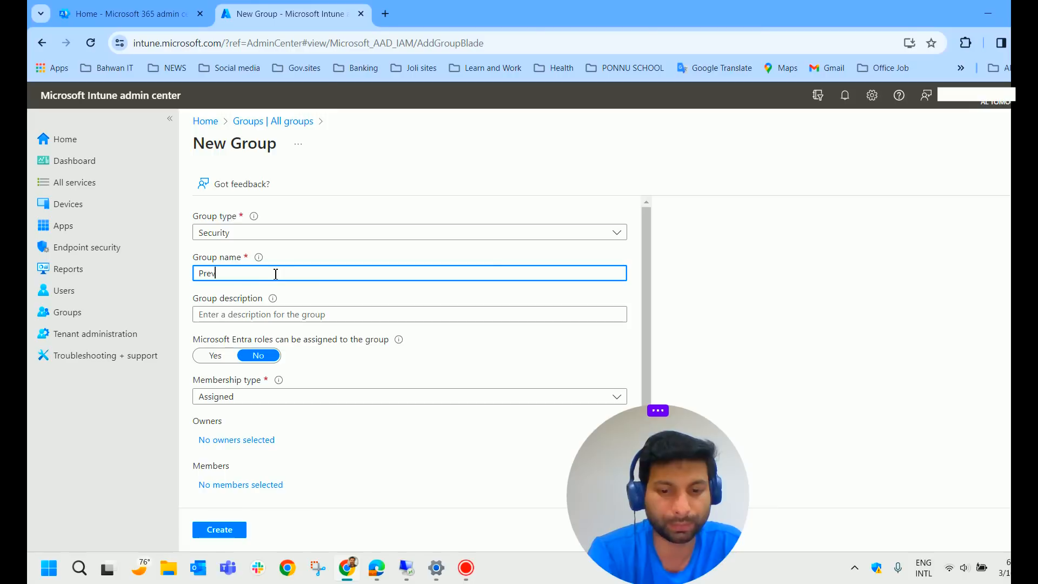
type("iew ring ")
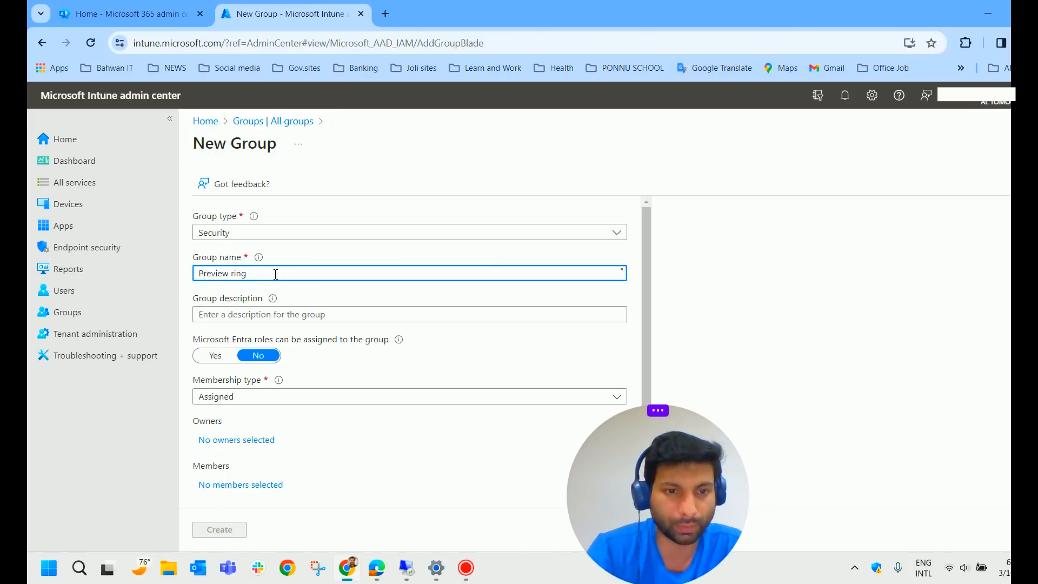
type("group")
key("ctrl+a")
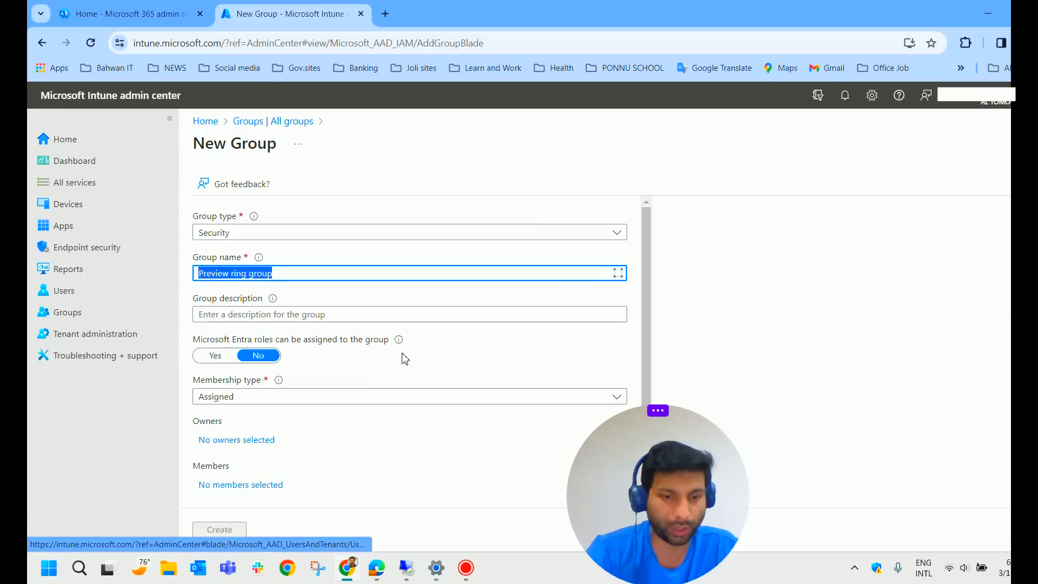
key("ctrl+c")
left_click(289, 314)
key("ctrl+v")
- Find the members by name, add two of them to the Preview ring group, and create the group
scroll(370, 370, "down", 1)
left_click(251, 477)
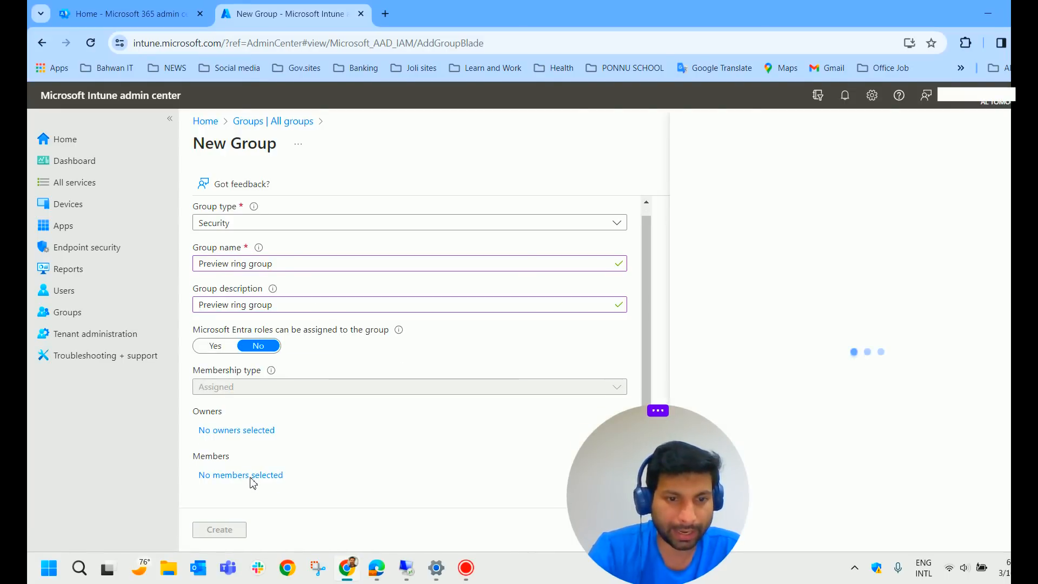
left_click_drag(678, 482, 117, 487)
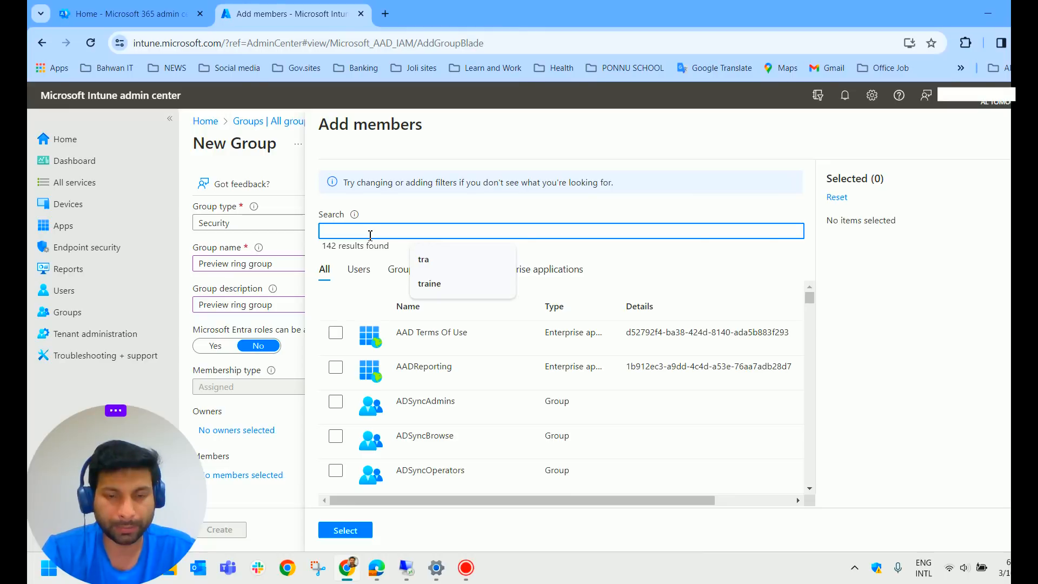
type("mura")
left_click(335, 366)
left_click(346, 531)
left_click_drag(200, 476, 794, 465)
left_click(220, 530)
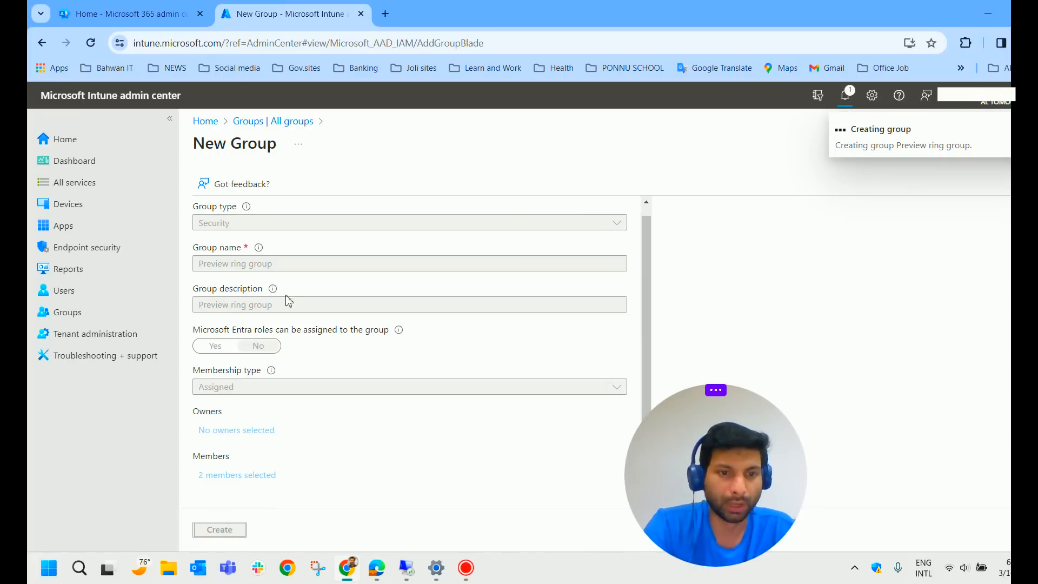
- Start another security group with "Limited updateRing" as both its name and its description
left_click(408, 183)
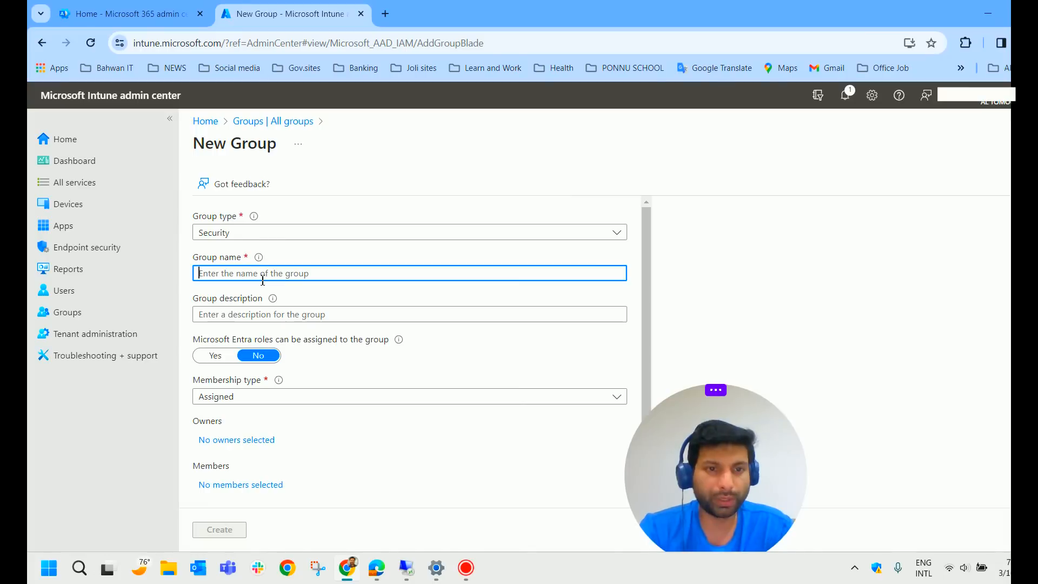
left_click(262, 276)
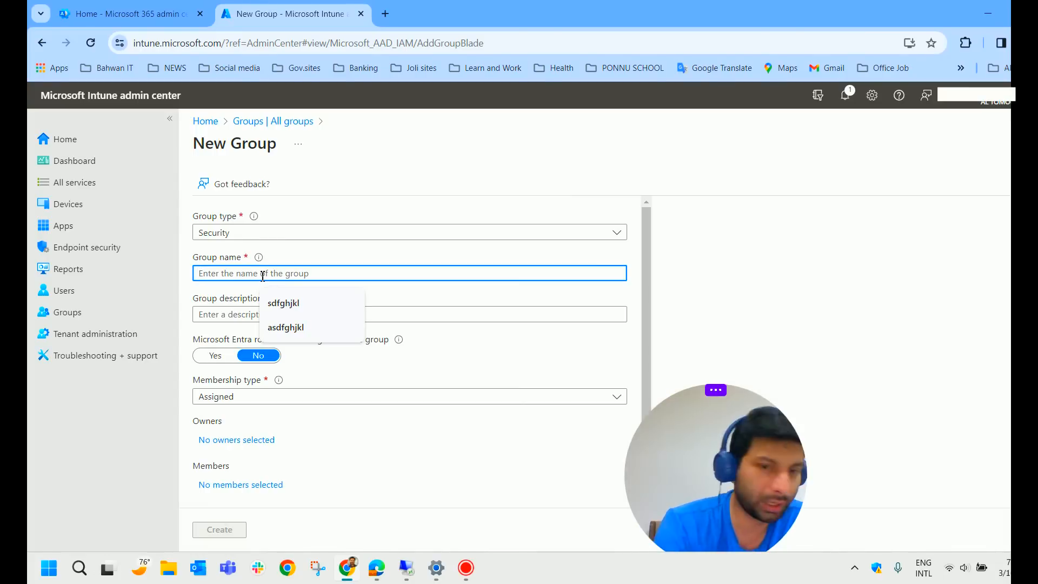
type("Limited ")
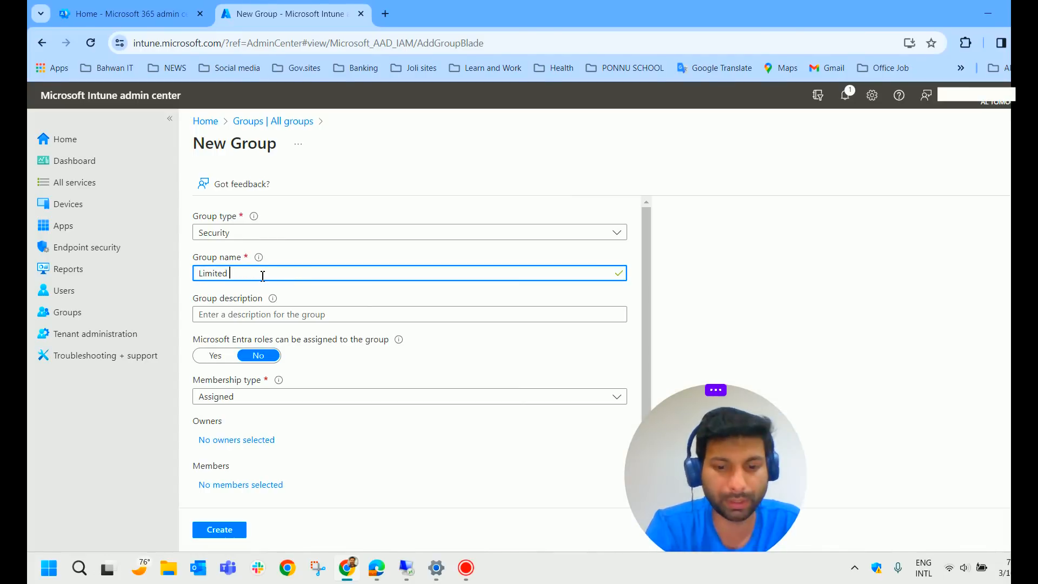
type("update")
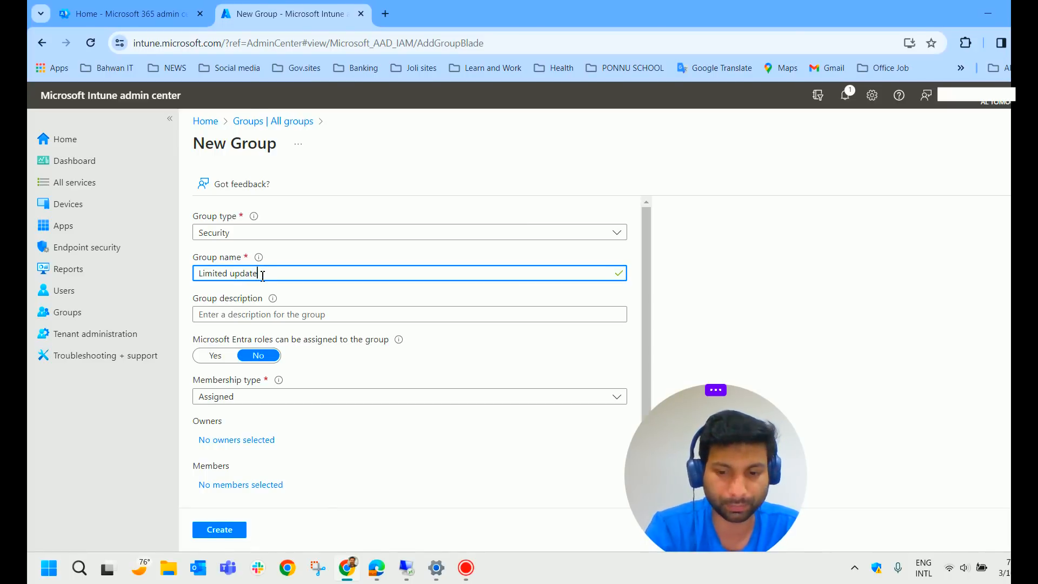
type(" grRing")
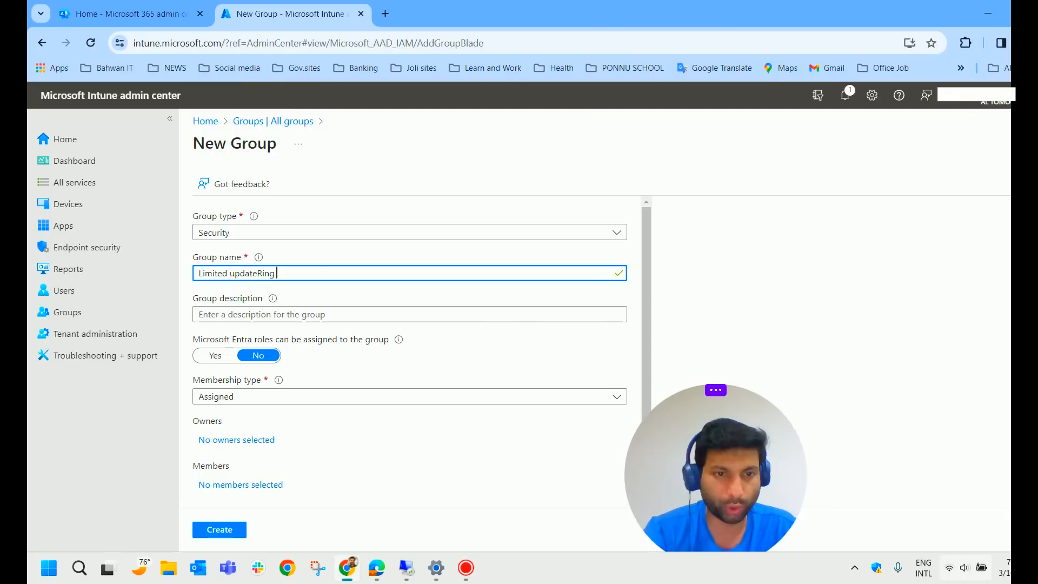
triple_click(307, 273)
key("ctrl+c")
left_click(302, 314)
key("ctrl+v")
- Add two members to the Limited updateRing group and create the group
scroll(259, 481, "down", 1)
left_click(260, 476)
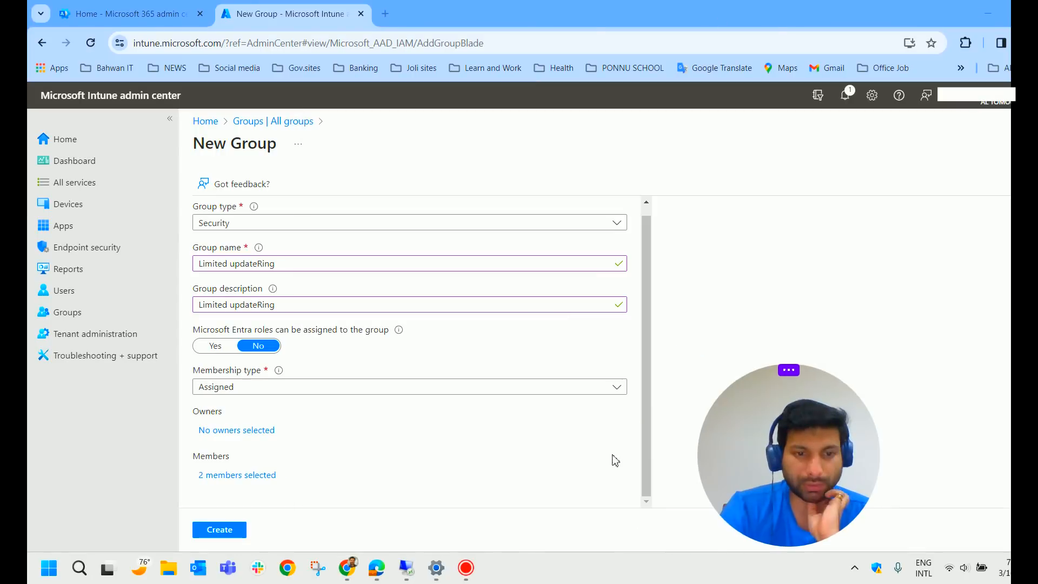
left_click(221, 531)
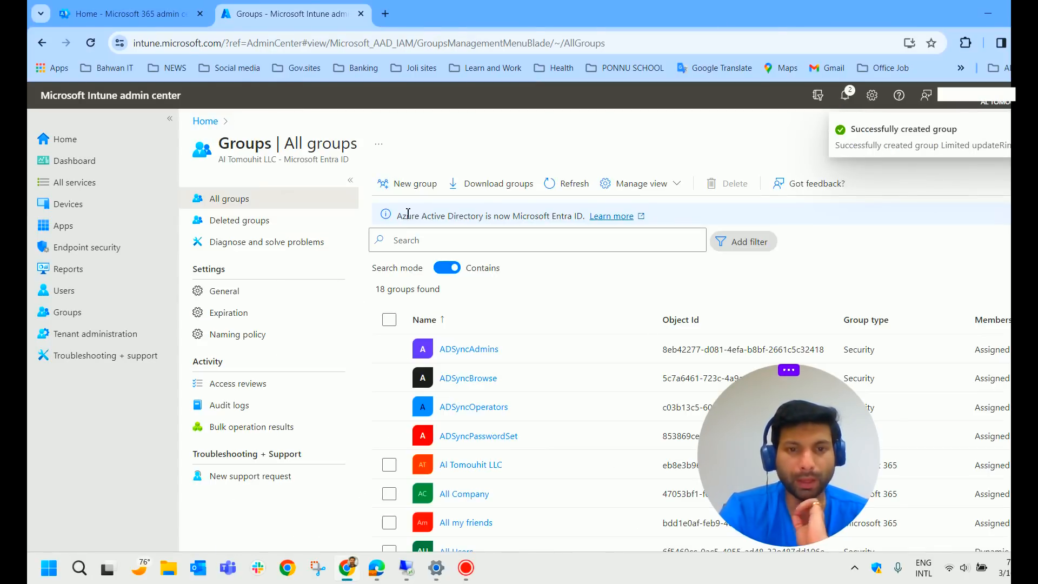
- Start a third security group named "broad update ring"
left_click(422, 182)
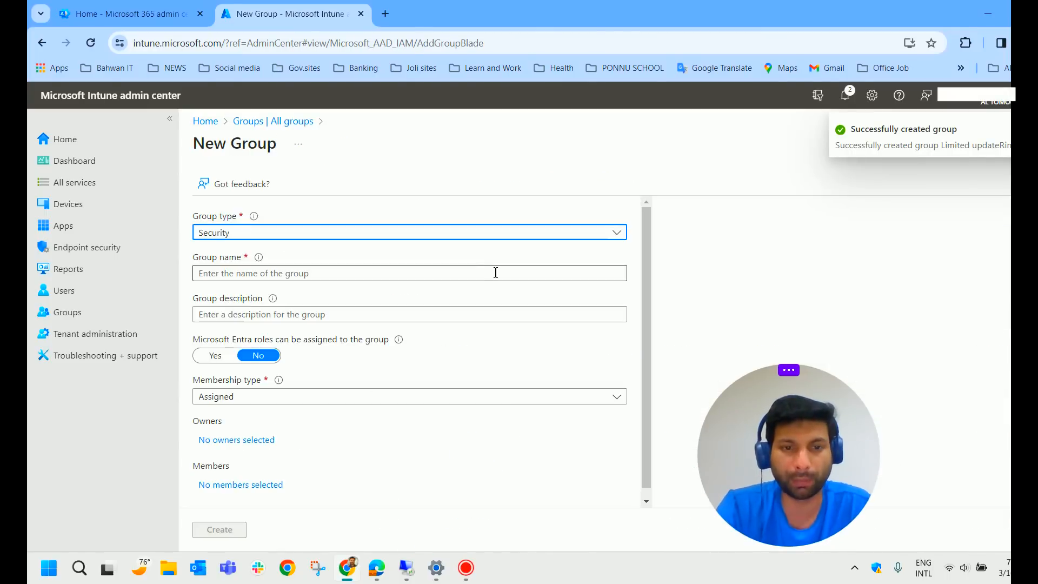
left_click(268, 277)
type("bro")
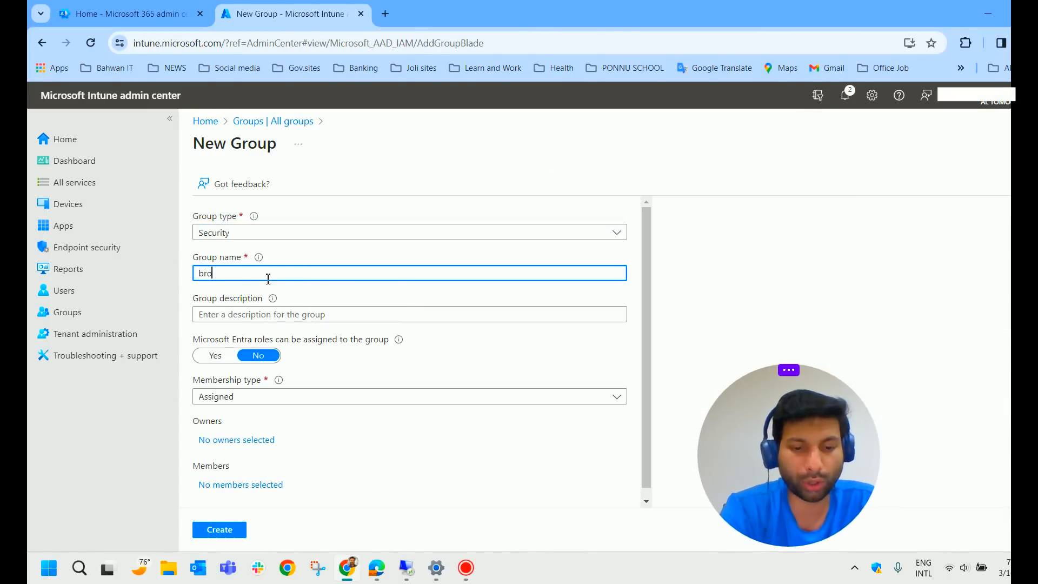
type("ad update ring")
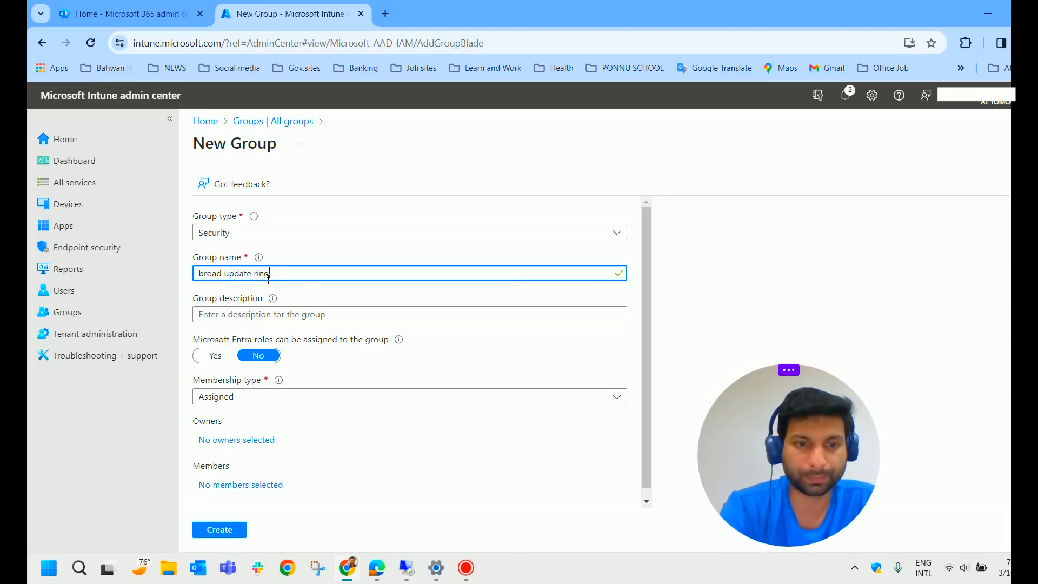
- Search for the member by first name, add the match to the broad update ring group, and create the group
scroll(269, 379, "down", 1)
left_click(266, 476)
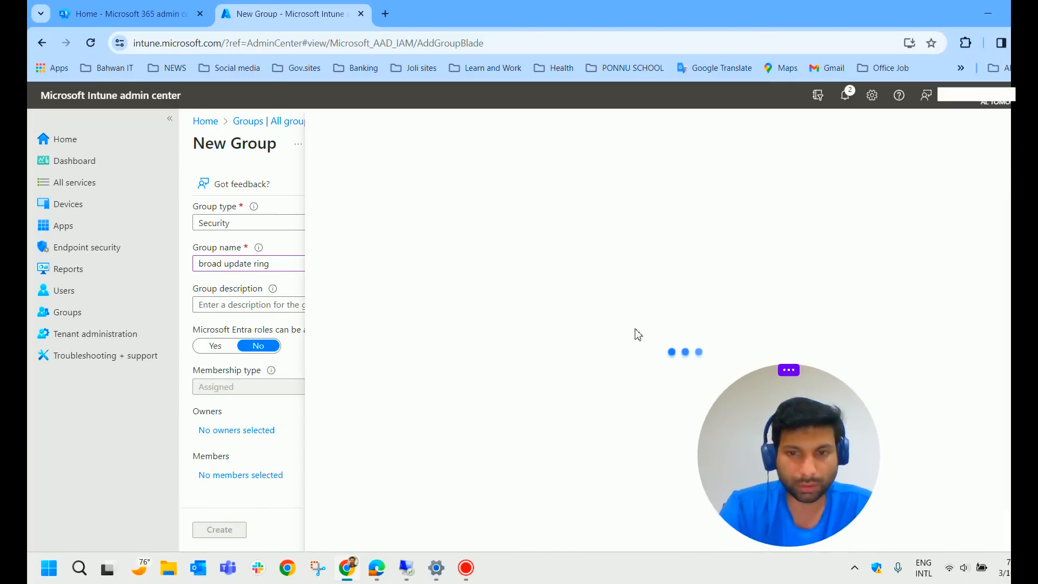
type("jojo")
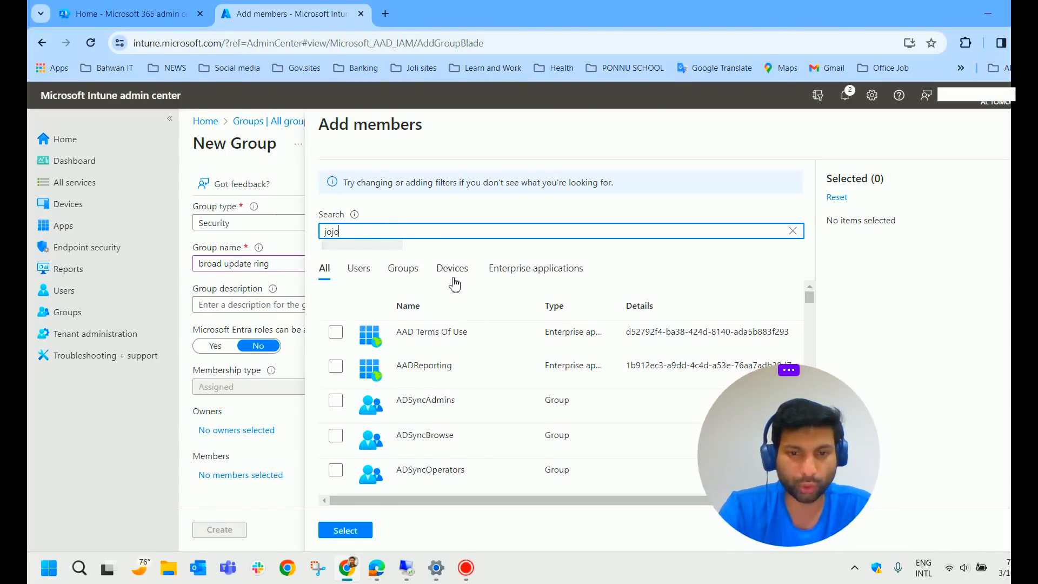
left_click(236, 528)
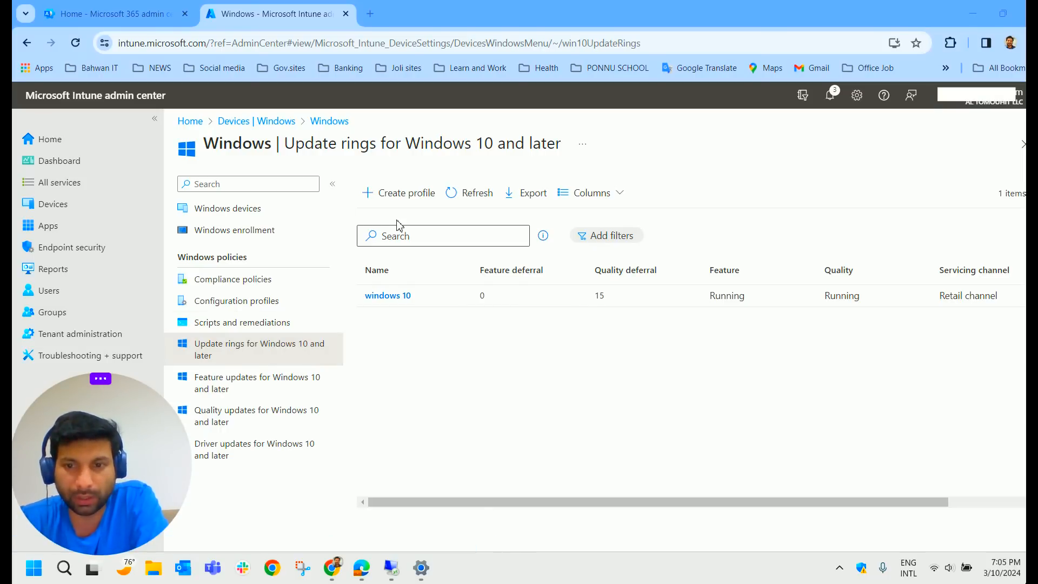
- Start an update ring profile for Windows 10 and later named "Preview Ring" and proceed to its update ring settings
left_click(412, 194)
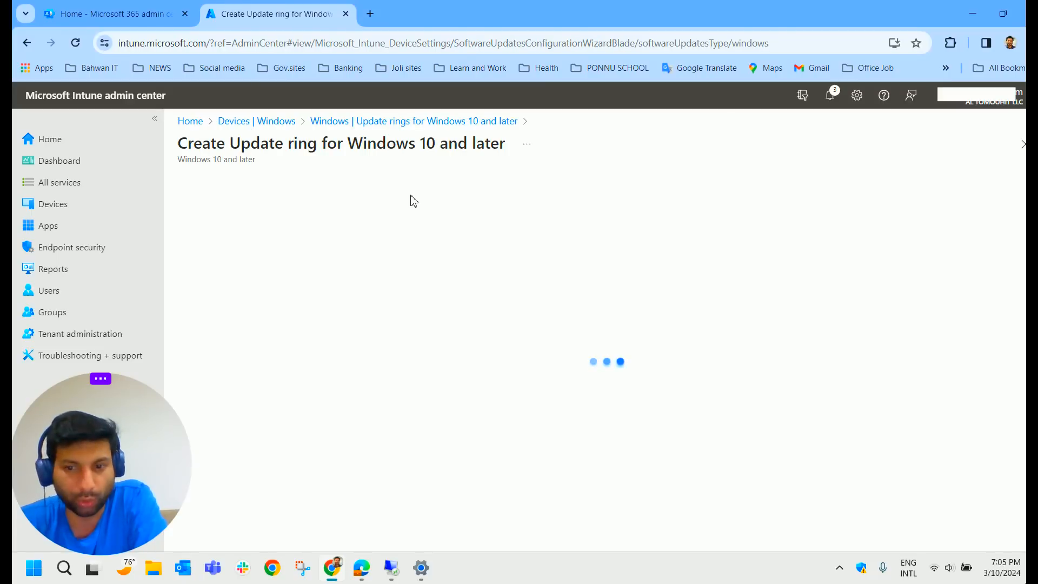
left_click(407, 222)
type("Prev")
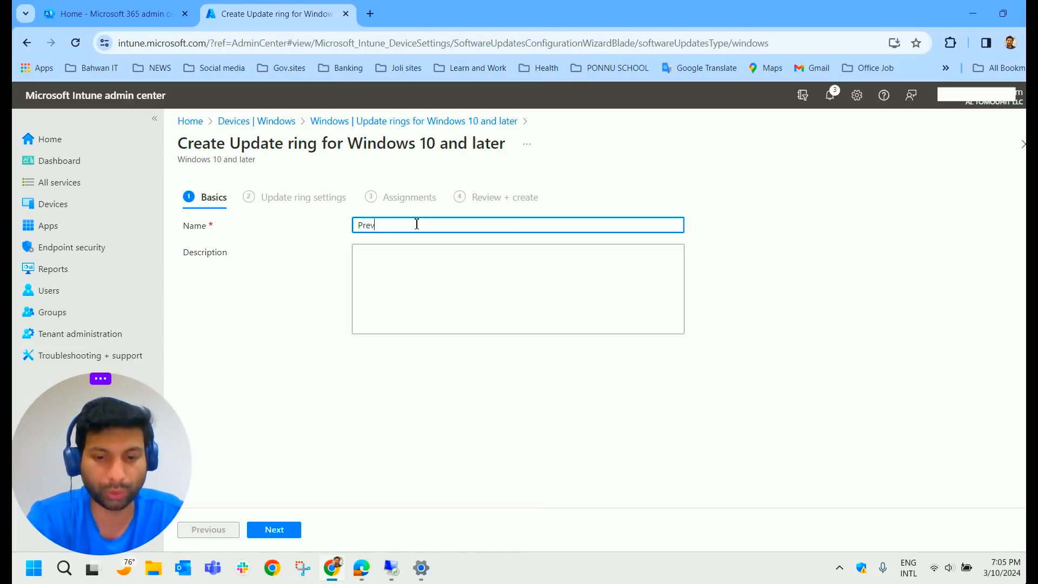
type("iew R")
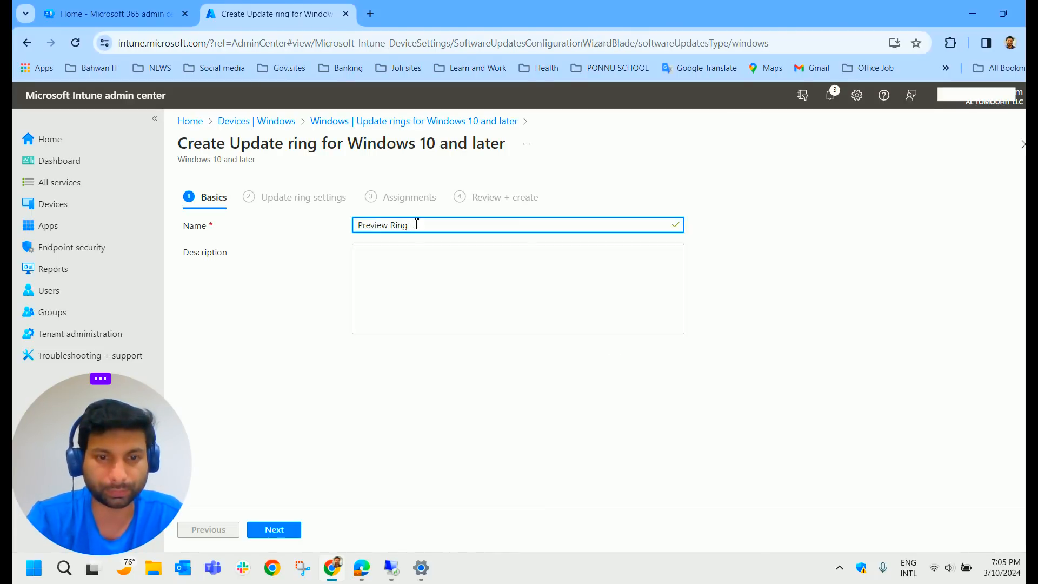
type("ing")
left_click_drag(452, 224, 274, 216)
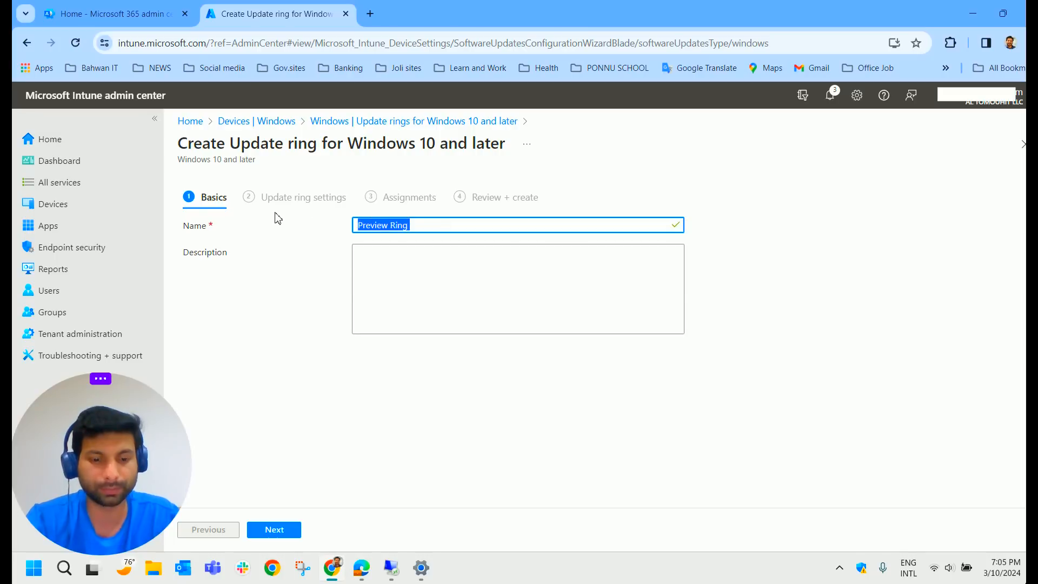
left_click(274, 529)
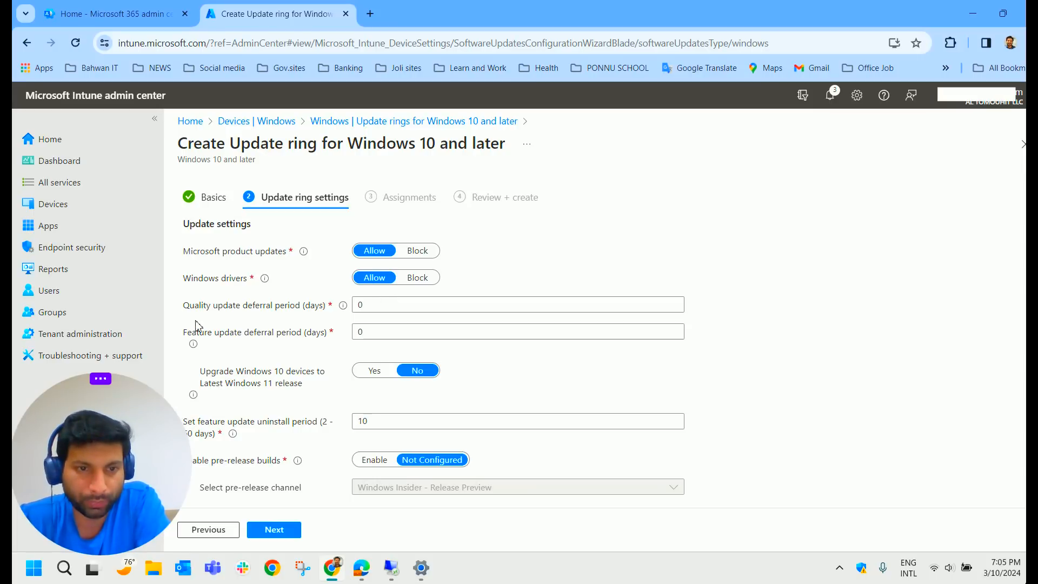
- Examine the quality and feature update deferral periods in the update ring settings
left_click(375, 312)
double_click(376, 311)
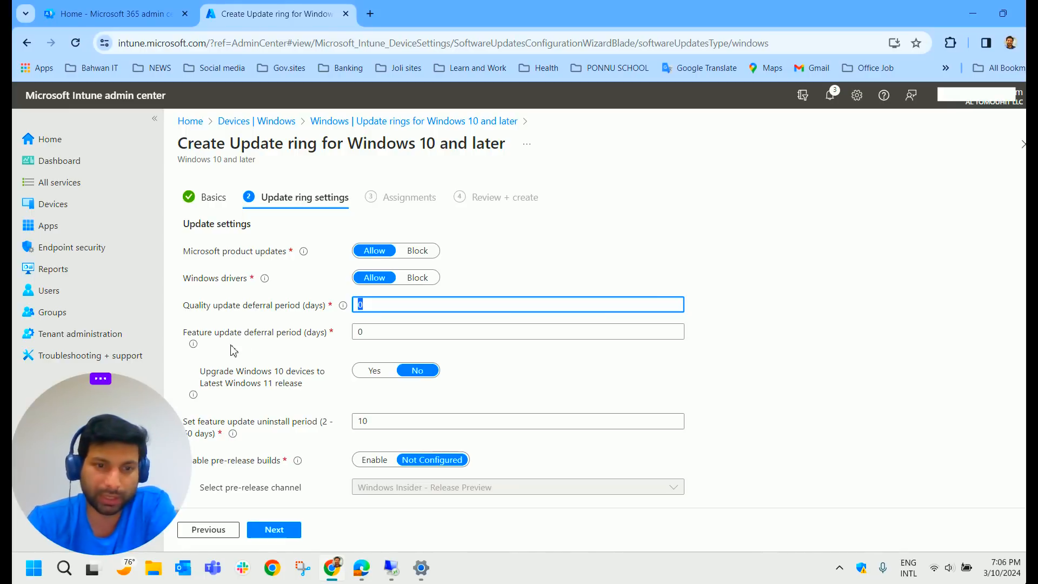
left_click(359, 331)
left_click_drag(121, 433, 855, 465)
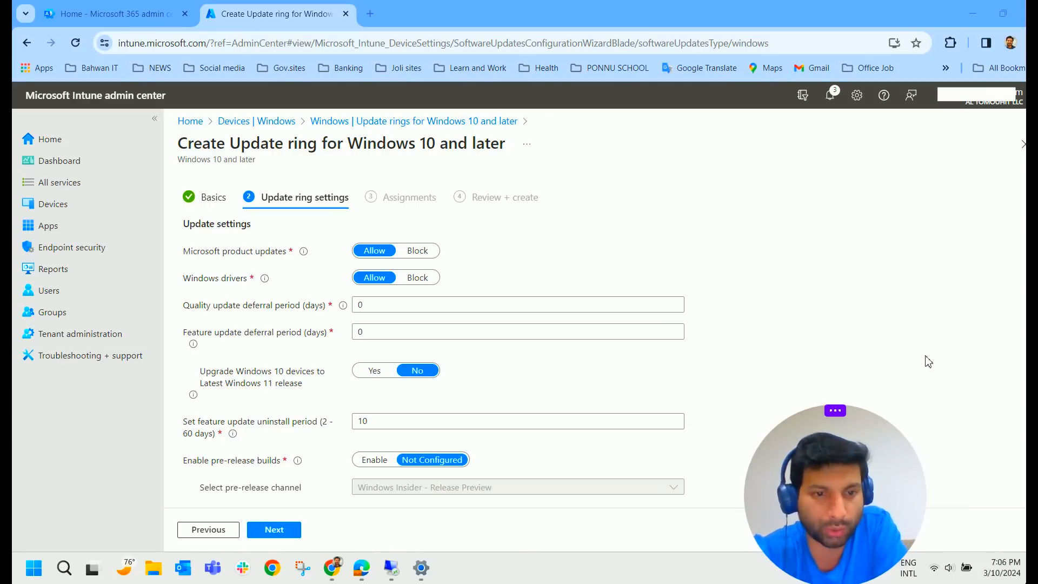
left_click_drag(771, 463, 81, 469)
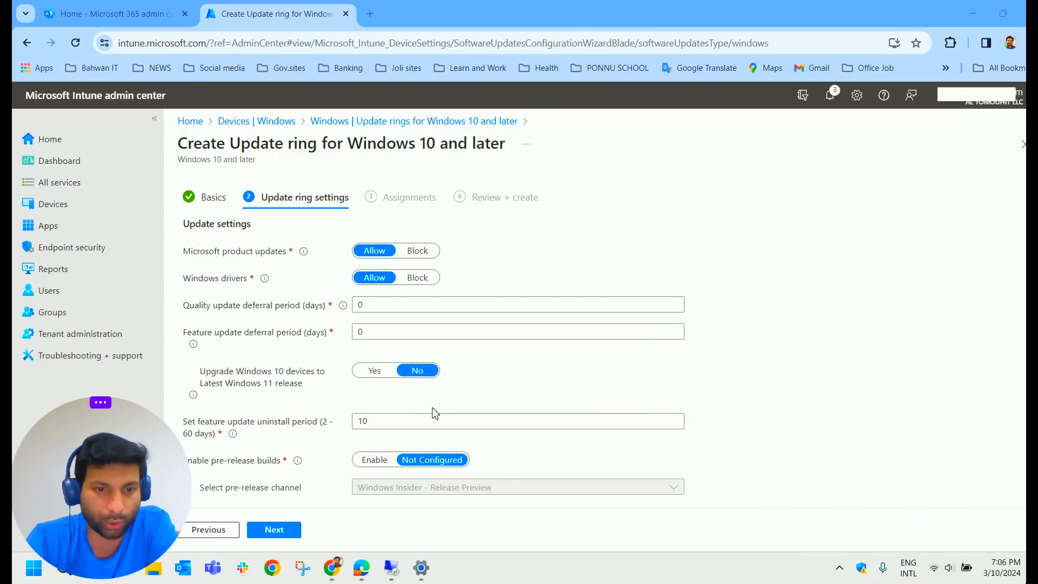
- Enable pre-release builds for the update ring, using the Windows Insider - Release Preview channel
scroll(466, 366, "down", 1)
scroll(466, 366, "down", 1)
left_click(374, 324)
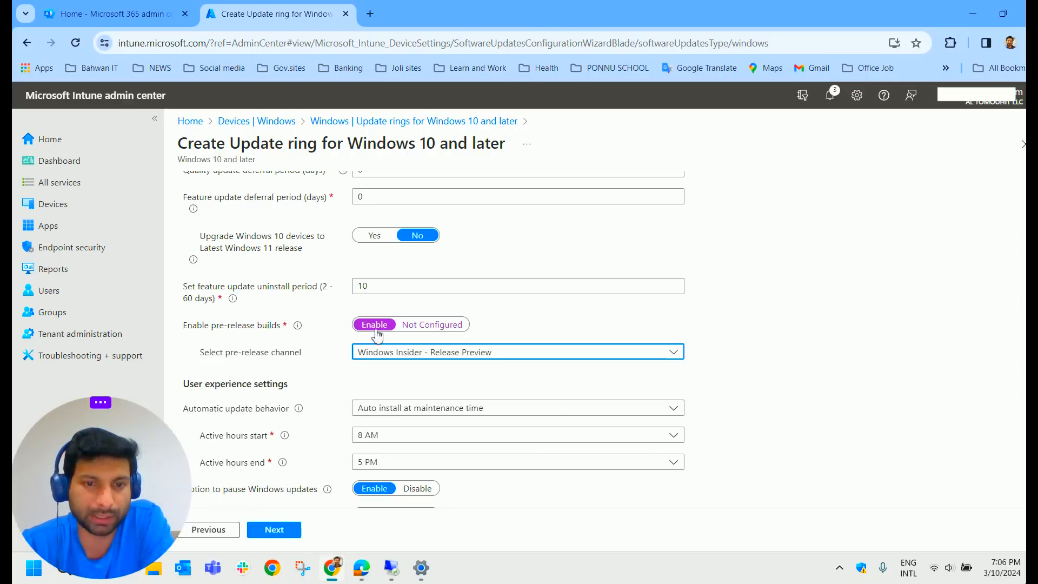
left_click(433, 326)
left_click(373, 325)
left_click(426, 326)
left_click(374, 325)
- Examine the automatic update behavior choices and the remaining user experience settings of the update ring
scroll(195, 281, "down", 2)
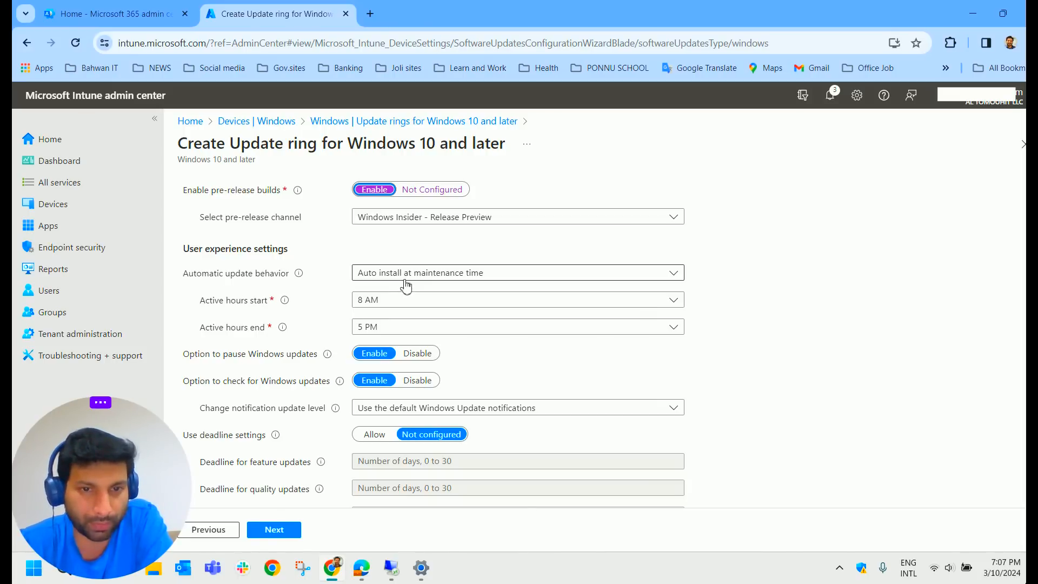
left_click(469, 285)
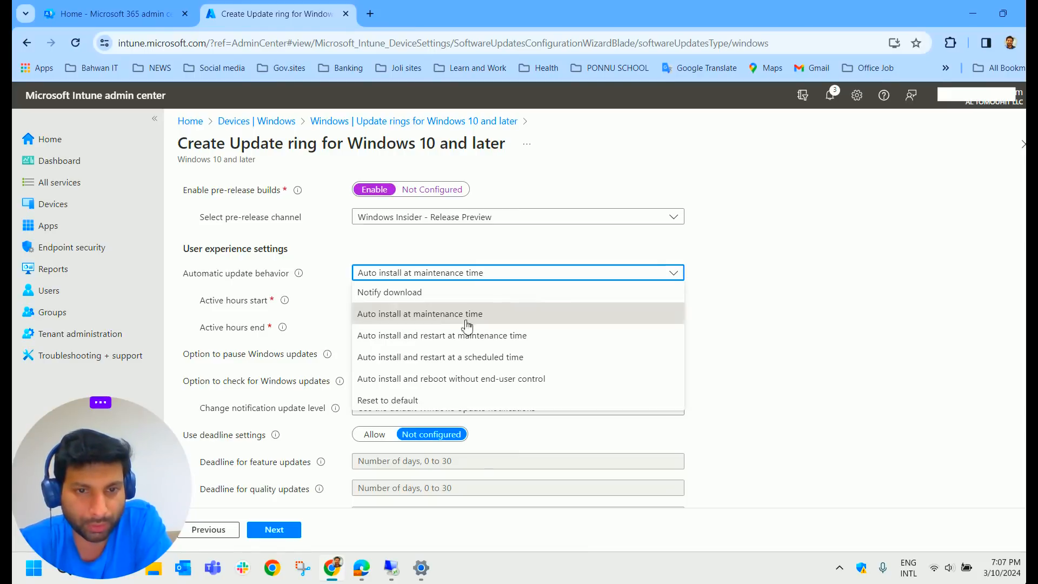
left_click(762, 314)
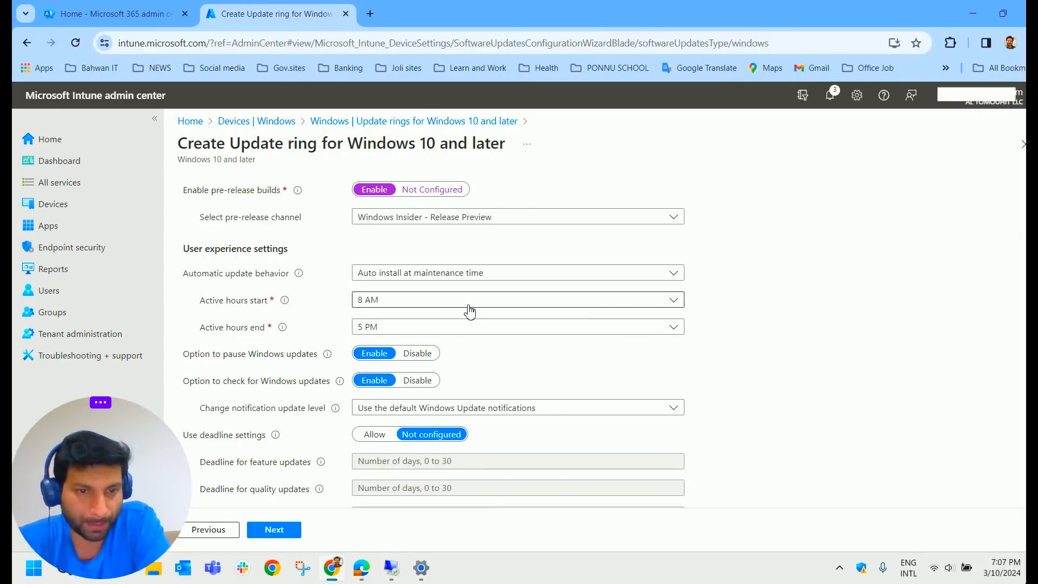
scroll(469, 312, "down", 1)
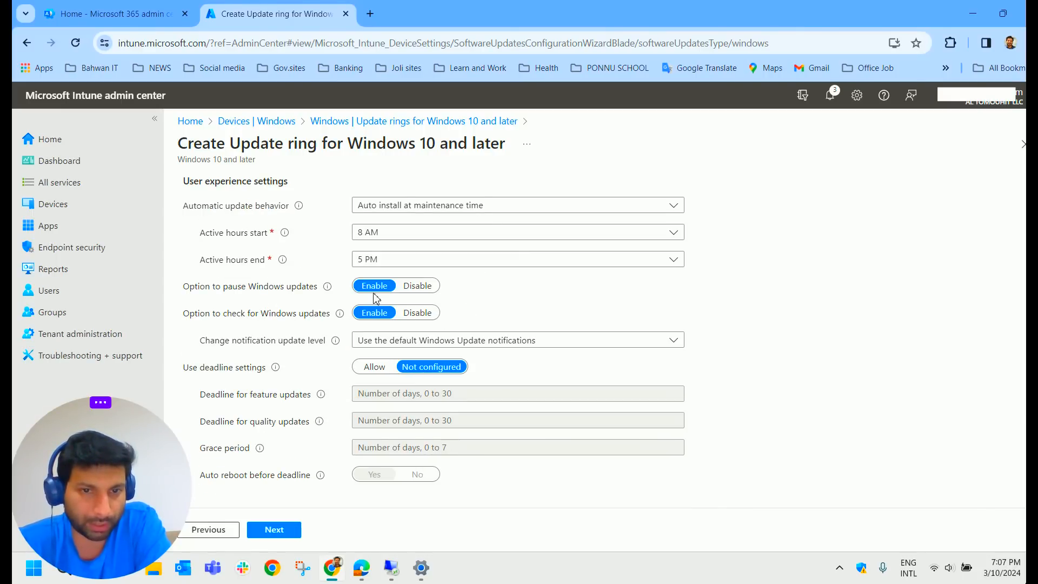
key("Tab")
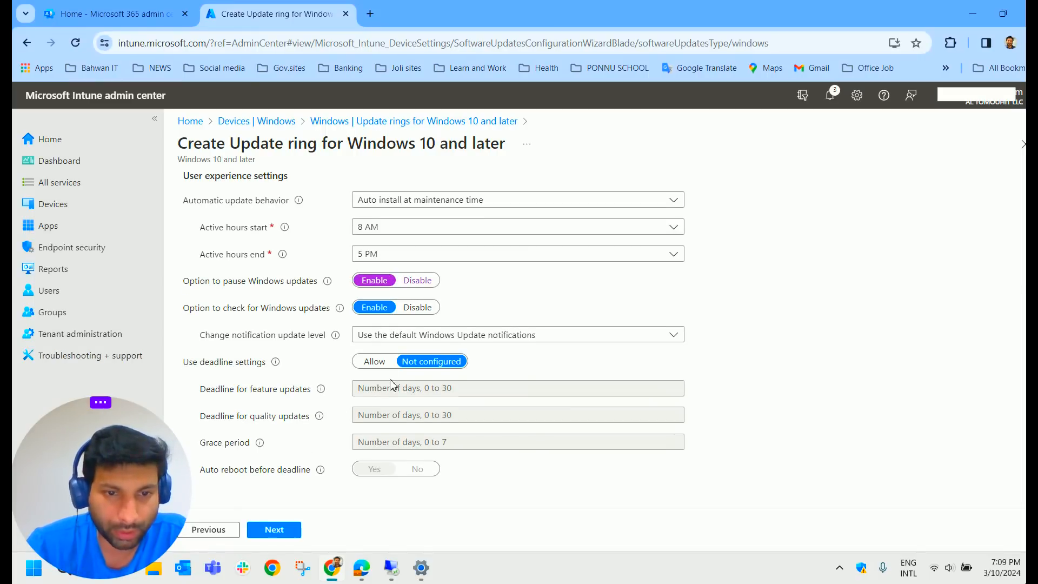
- Allow deadline settings with 30 days for feature updates, 30 days for quality updates and a 7-day grace period, and proceed to the assignments
left_click(374, 361)
left_click(393, 388)
type("30")
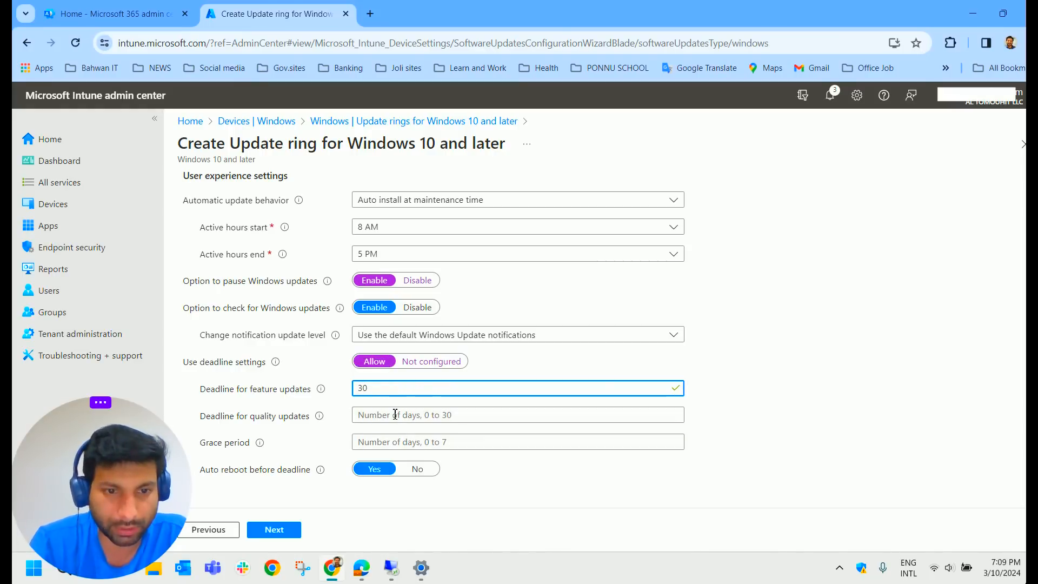
left_click(395, 413)
type("30")
left_click(392, 439)
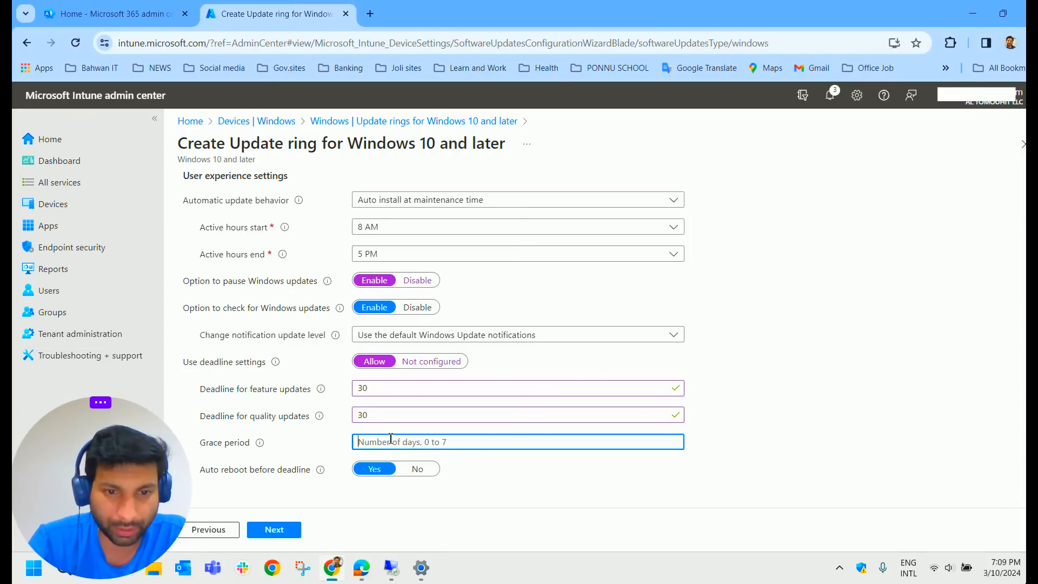
type("7")
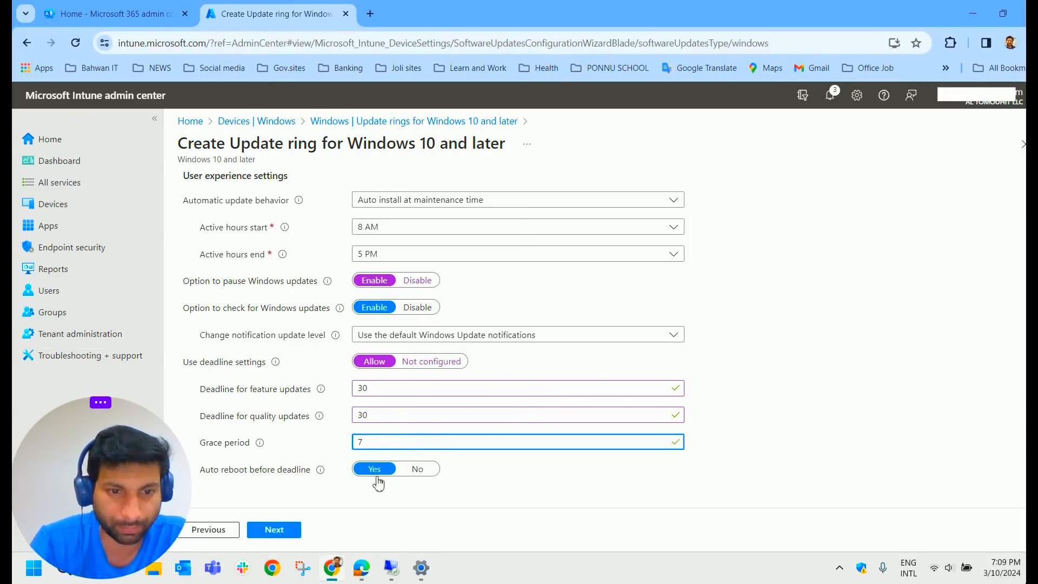
left_click_drag(120, 497, 888, 478)
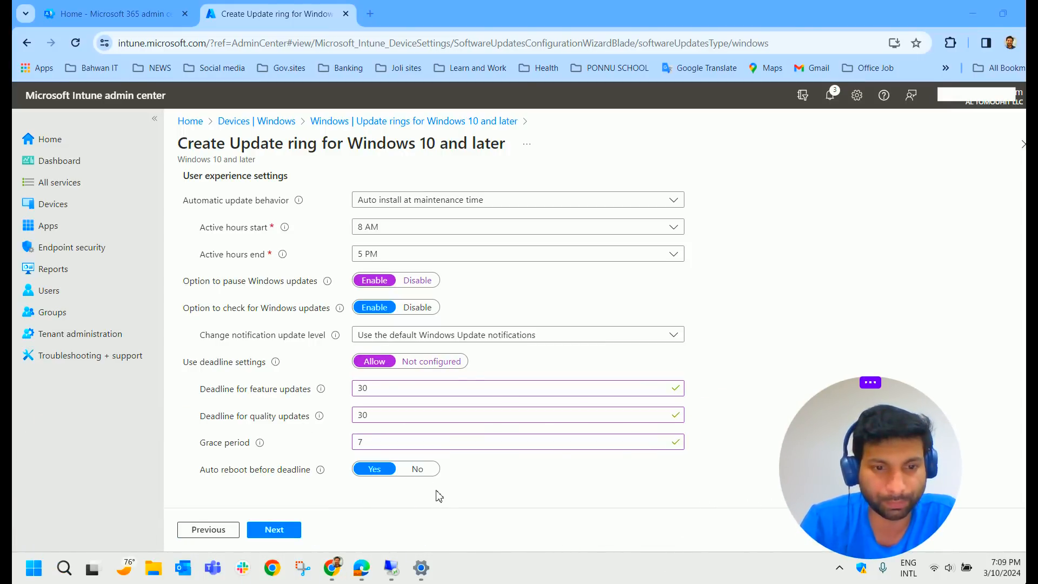
left_click(278, 528)
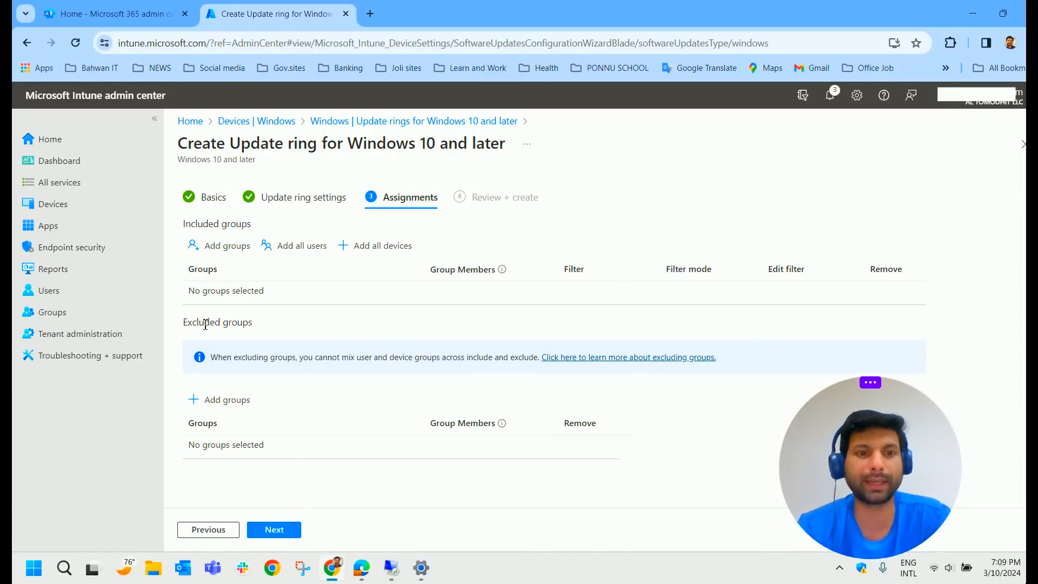
- Try to include the Preview ring group in the update ring's assignments by searching the groups for "pre"
left_click(227, 246)
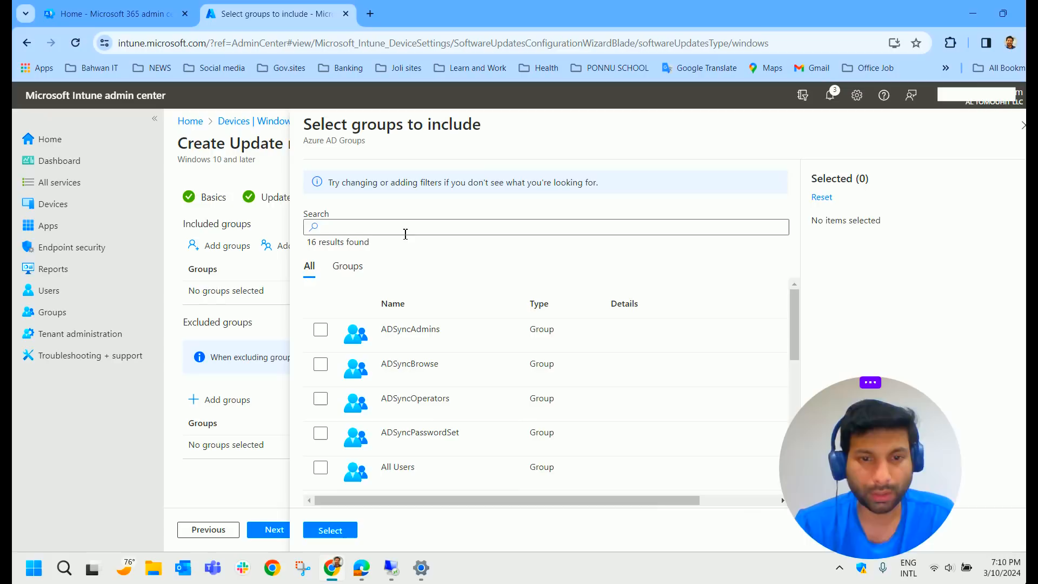
left_click(405, 227)
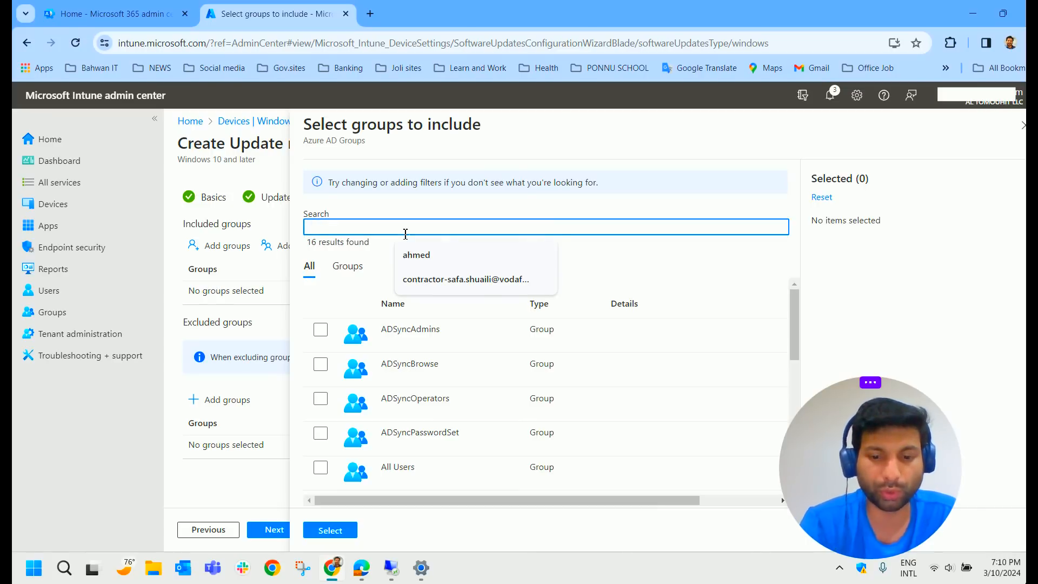
type("previe")
key("BackSpace")
key("BackSpace")
key("BackSpace")
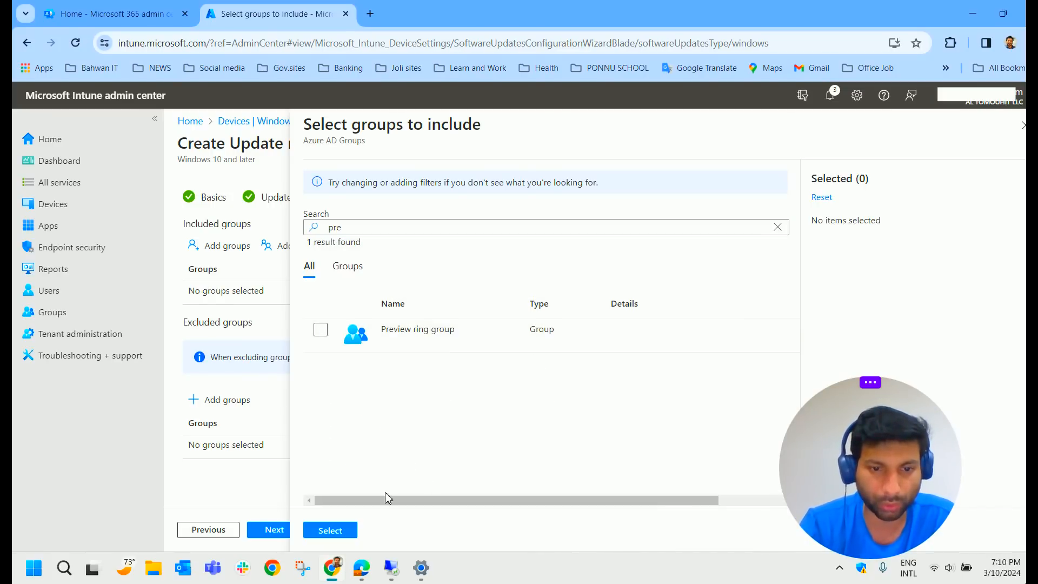
left_click(343, 530)
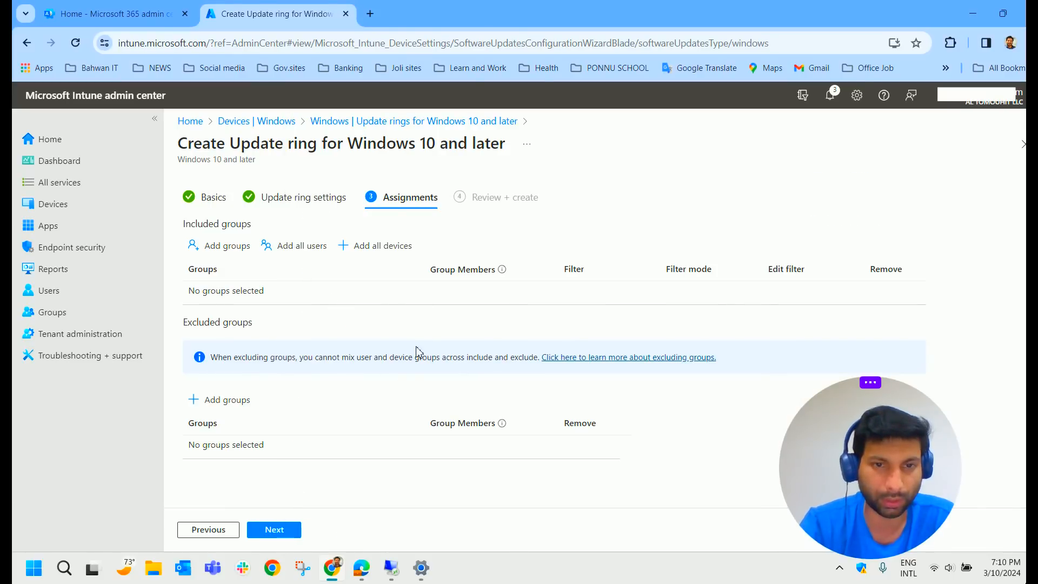
- Proceed through the review of the Preview Ring profile and create it
left_click(275, 529)
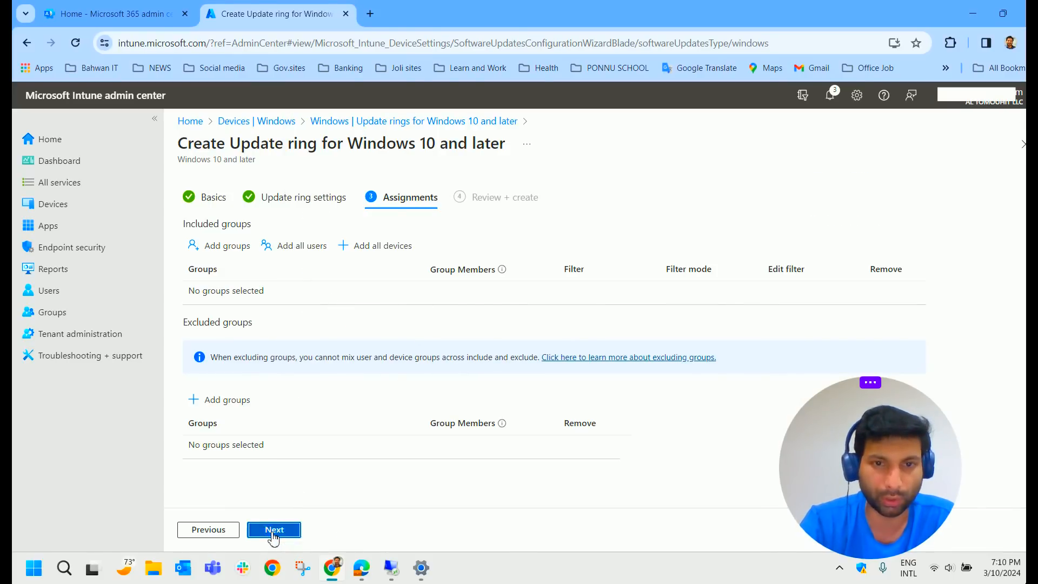
scroll(293, 439, "down", 1)
left_click(276, 533)
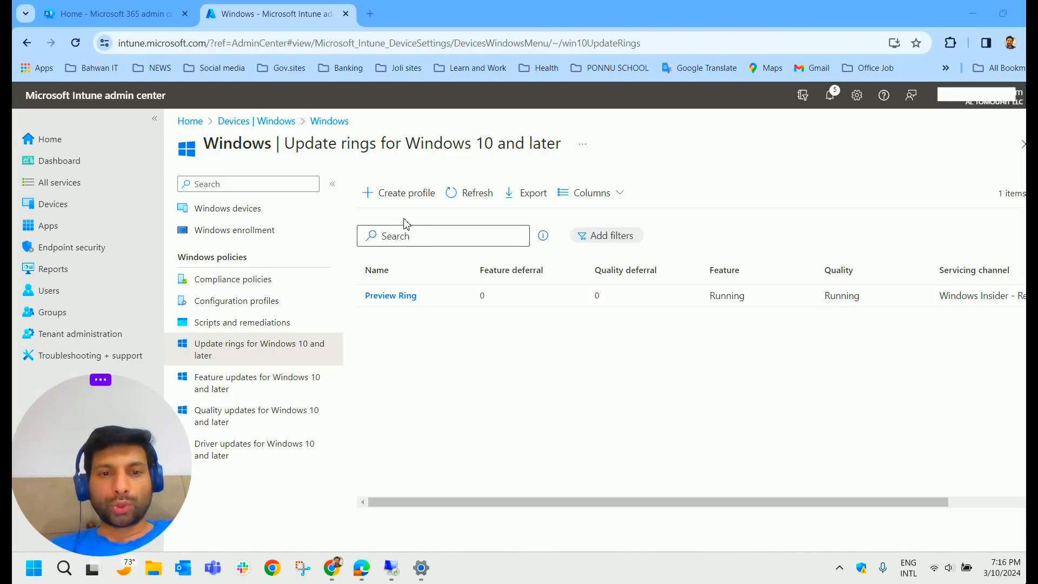
- Start another update ring profile with "Limited ring" as name and description, and proceed to its update ring settings
left_click(405, 193)
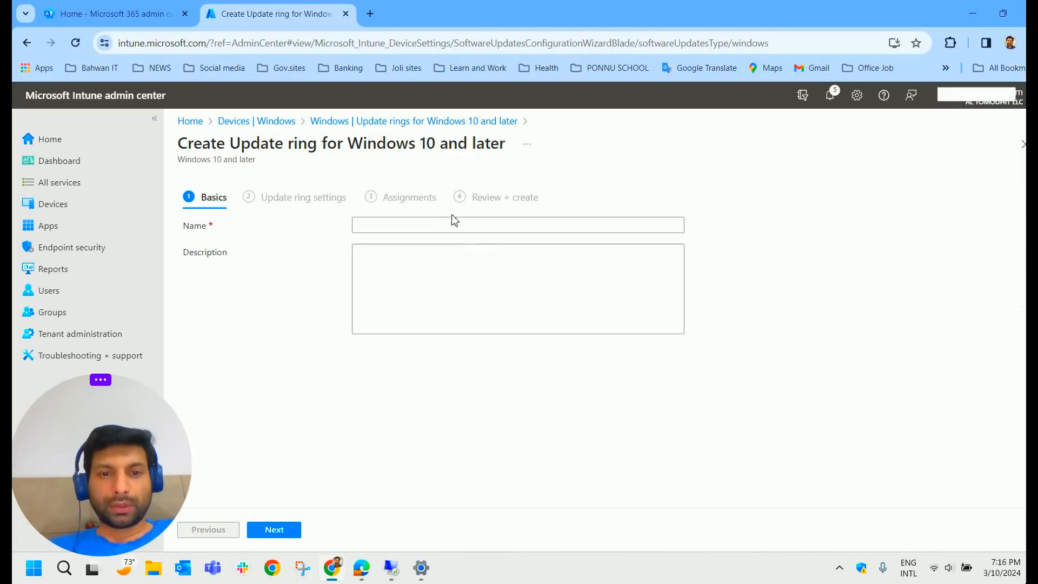
left_click(393, 229)
type("Limited rin")
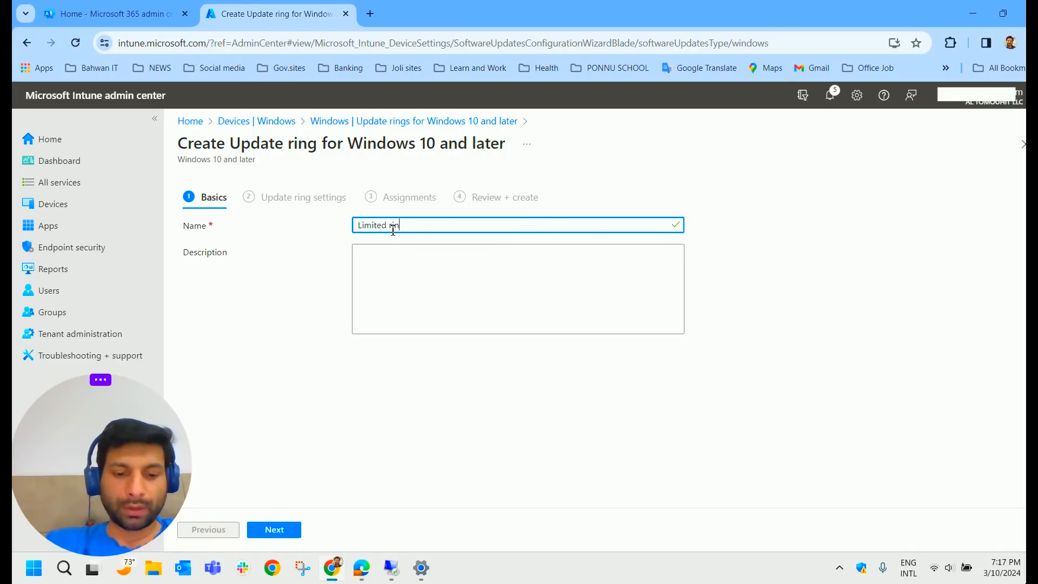
type("g")
left_click_drag(409, 225, 323, 236)
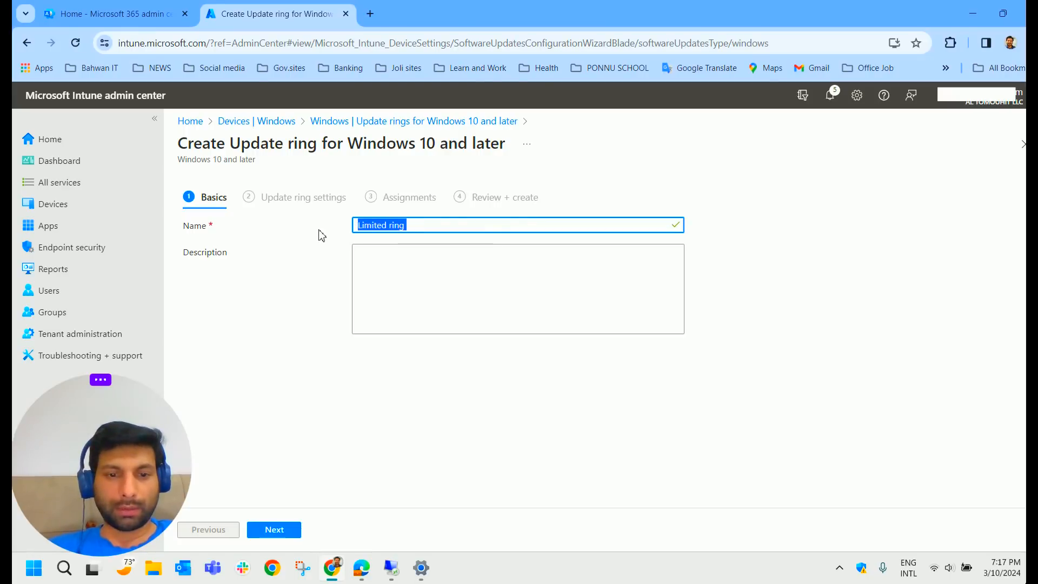
key("ctrl+c")
left_click(370, 258)
key("ctrl+v")
left_click(275, 532)
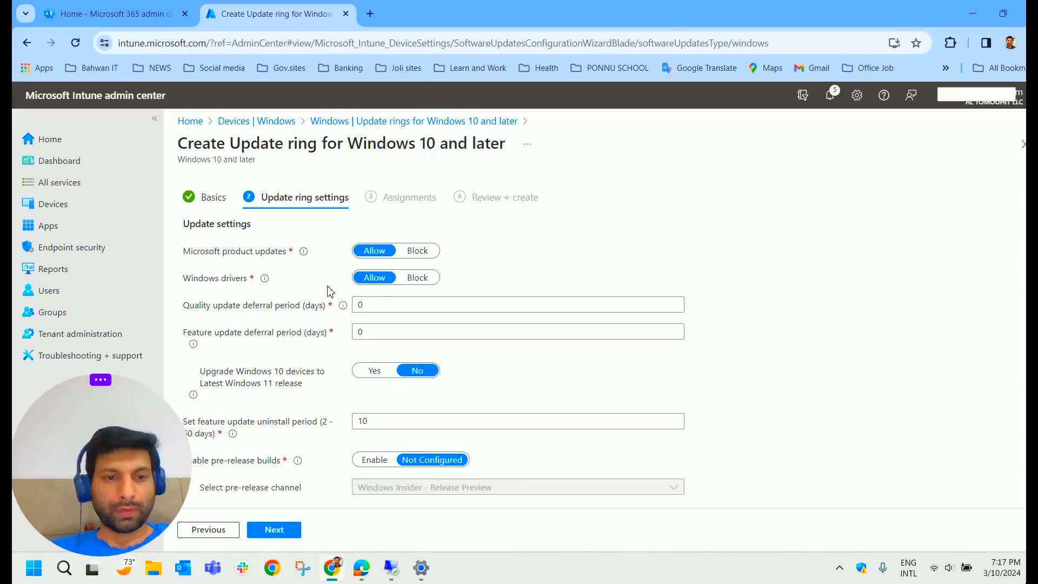
- Block Windows drivers, set the quality and feature update deferral periods to 5 days each, and the feature update uninstall period to 60 days
left_click(420, 279)
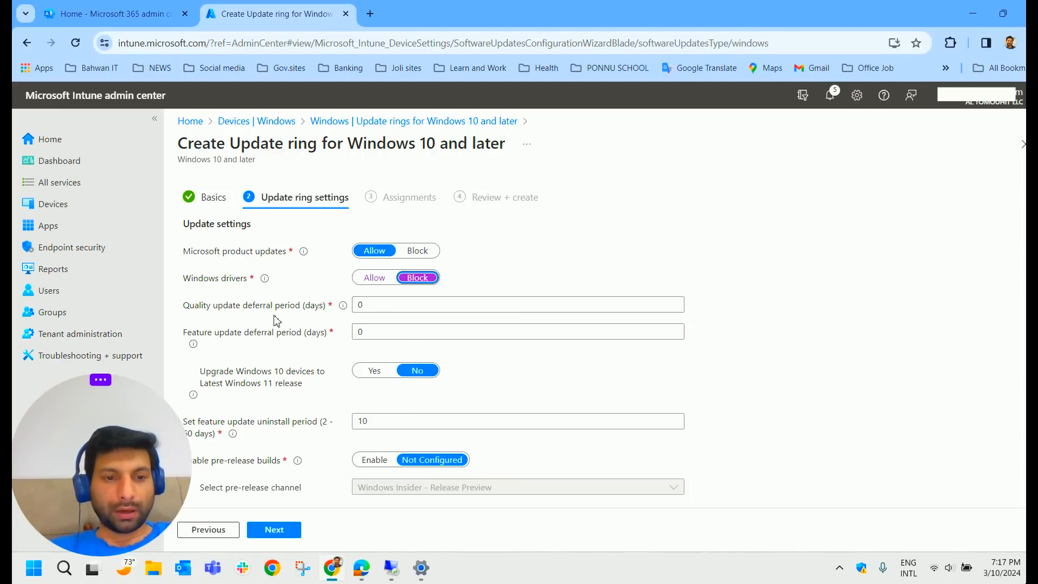
left_click(331, 311)
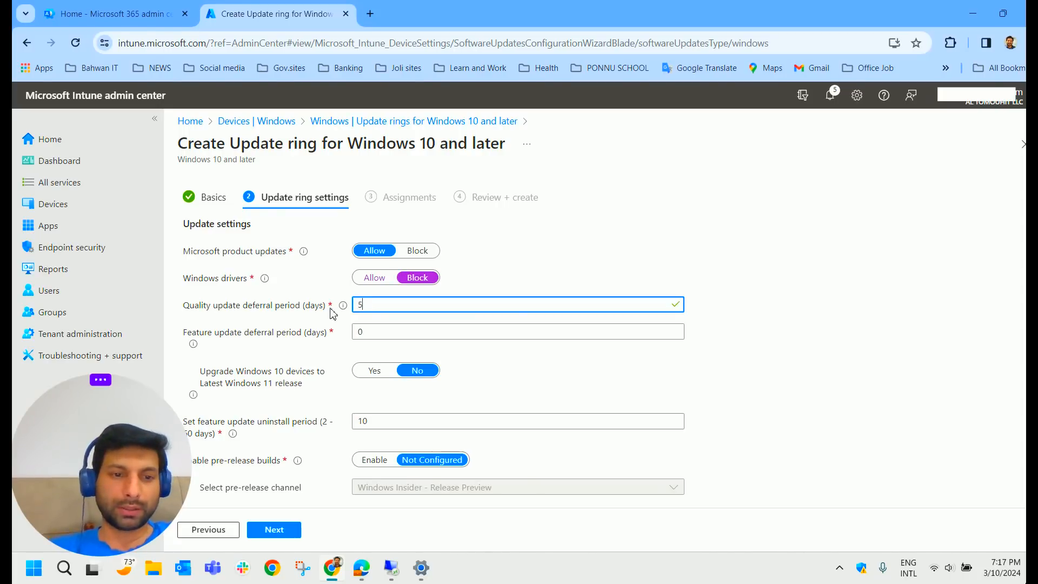
left_click(442, 337)
key("BackSpace")
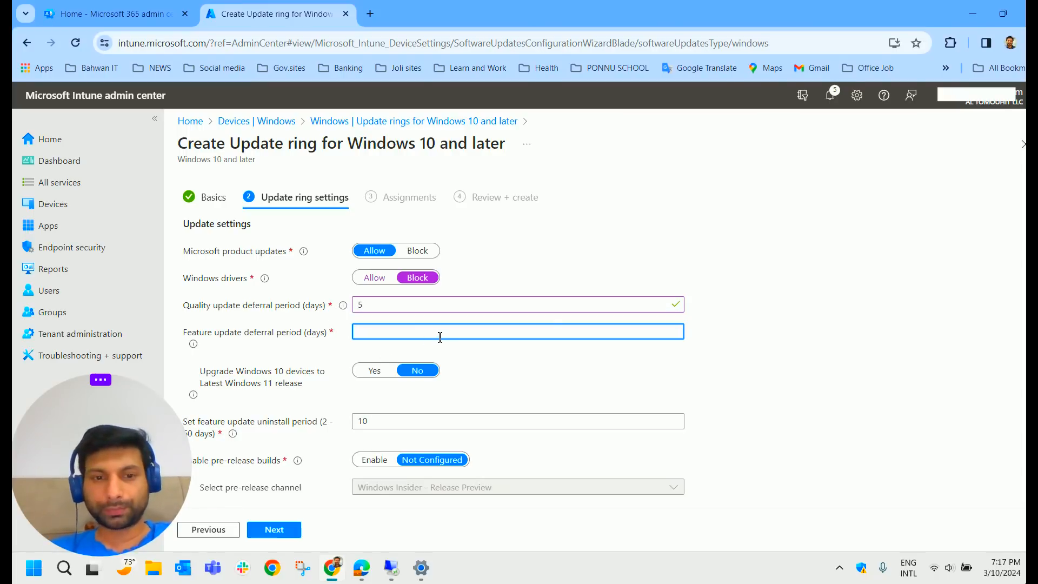
type("5")
left_click(326, 404)
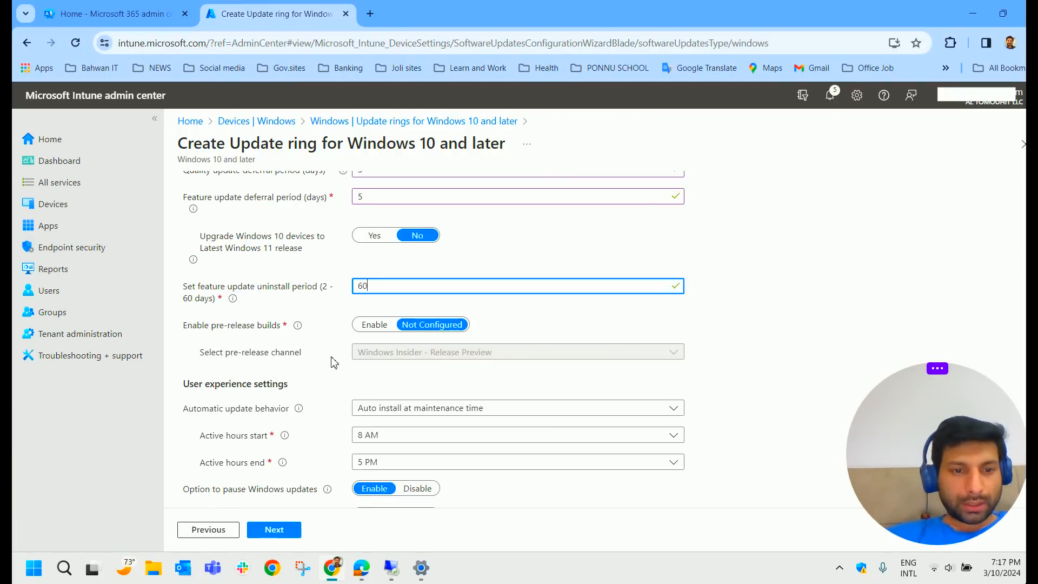
- Set the update ring's active hours to start at 1 PM and end at 11 PM
scroll(418, 383, "down", 1)
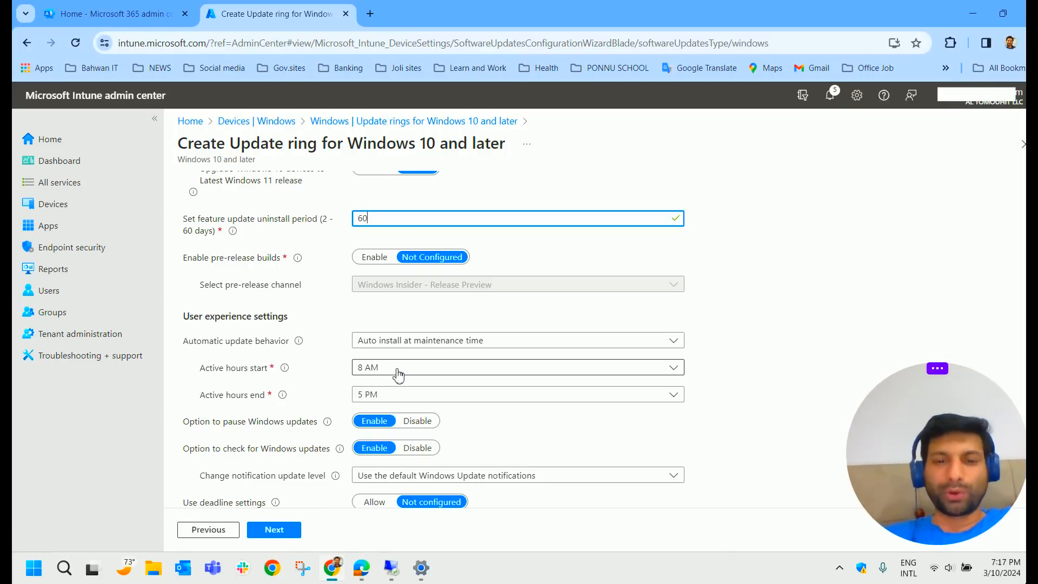
left_click(398, 372)
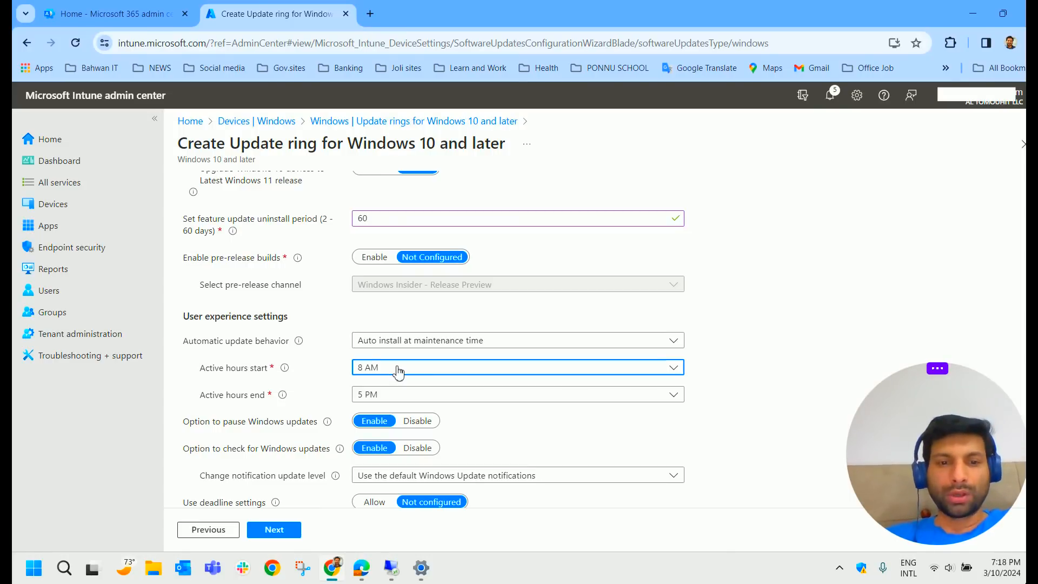
scroll(438, 317, "down", 3)
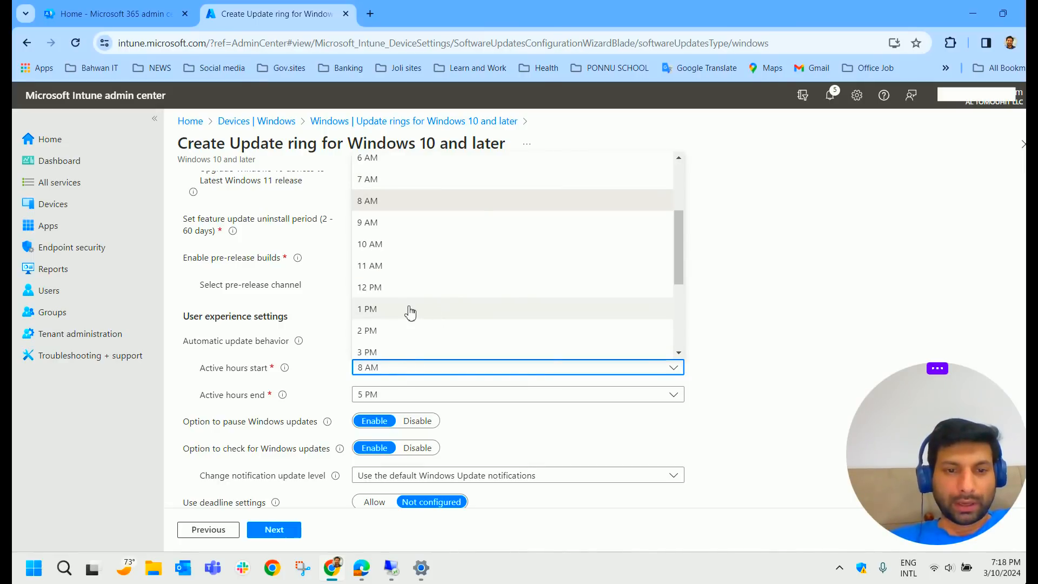
left_click(410, 307)
left_click(420, 395)
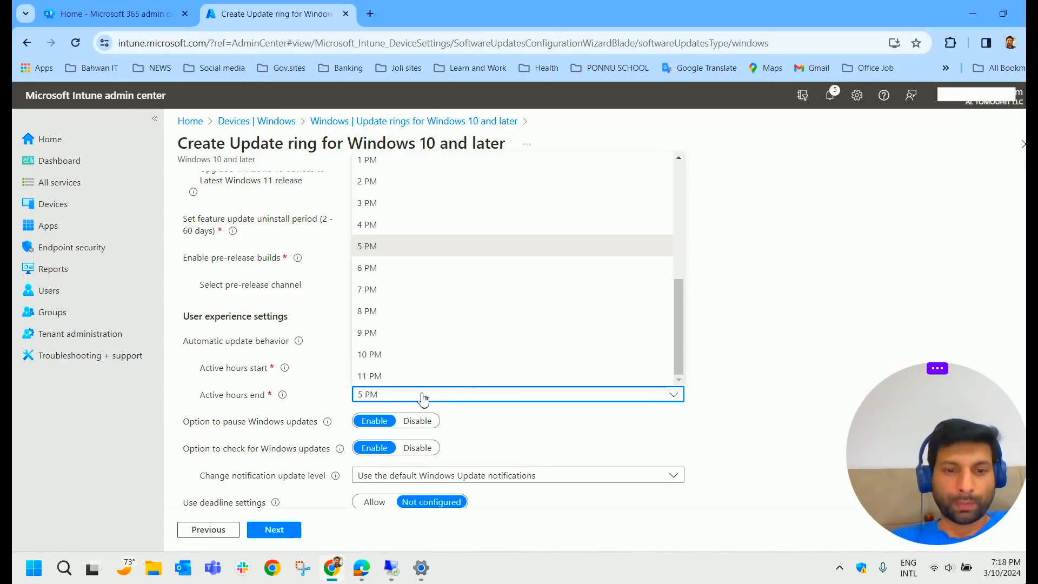
left_click(393, 376)
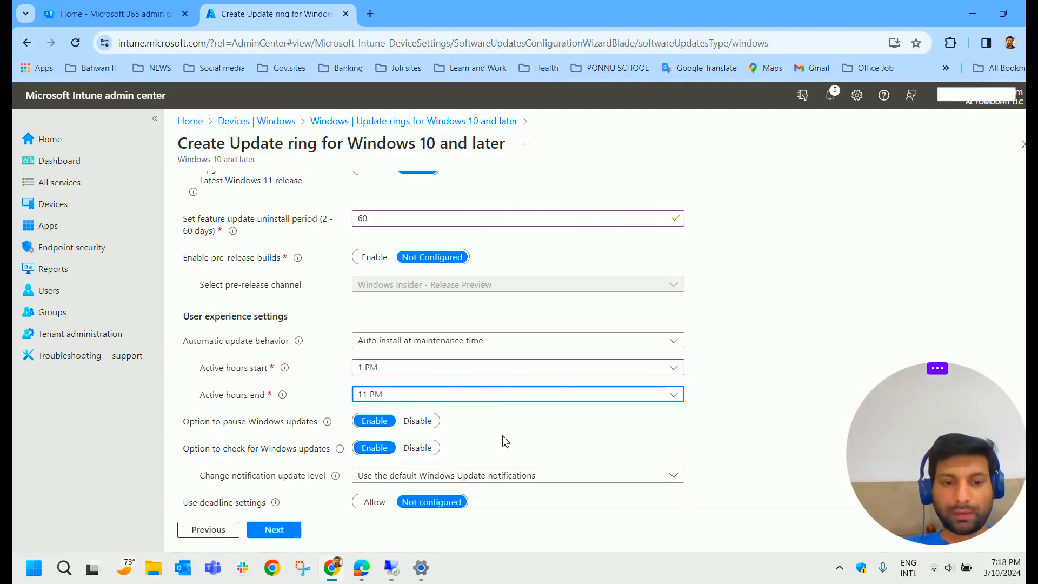
- Keep the deadline settings at Not configured and proceed to the update ring's assignments
scroll(503, 439, "down", 3)
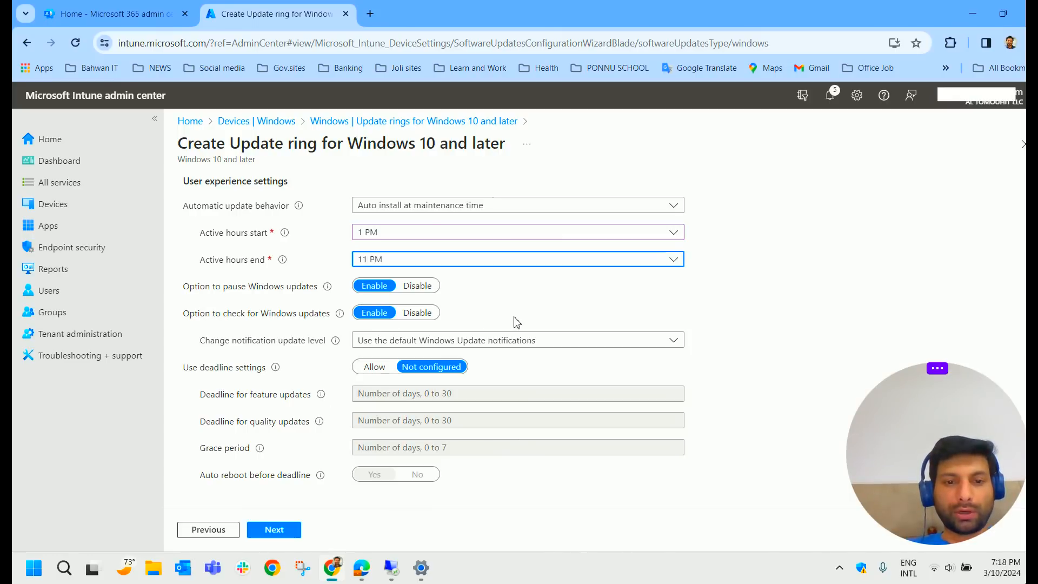
scroll(556, 378, "down", 1)
left_click(309, 357)
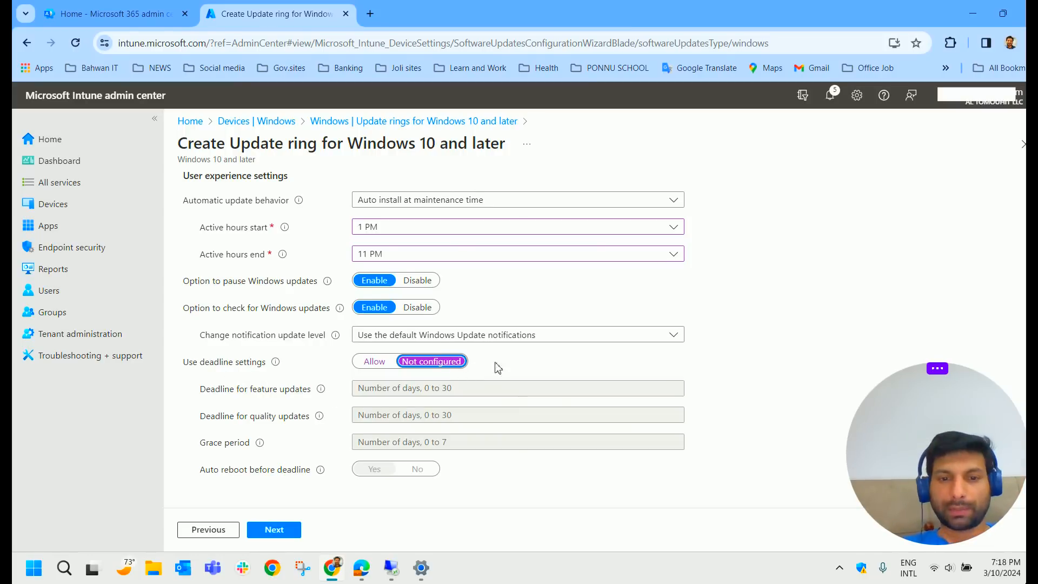
left_click(280, 535)
- Assign the Limited updateRing group to the limited ring profile as an included group and create the profile
left_click(220, 246)
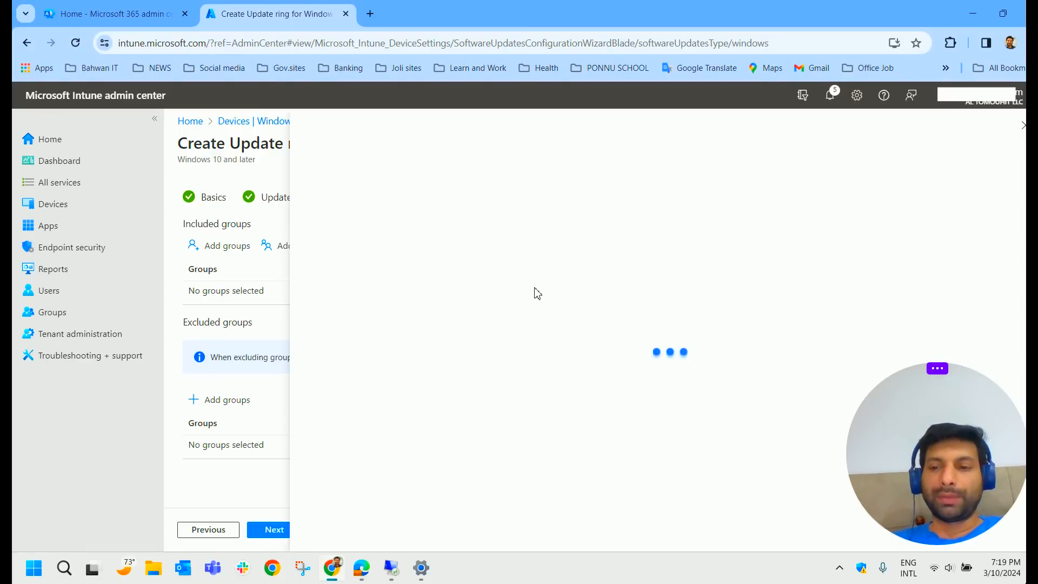
left_click(394, 227)
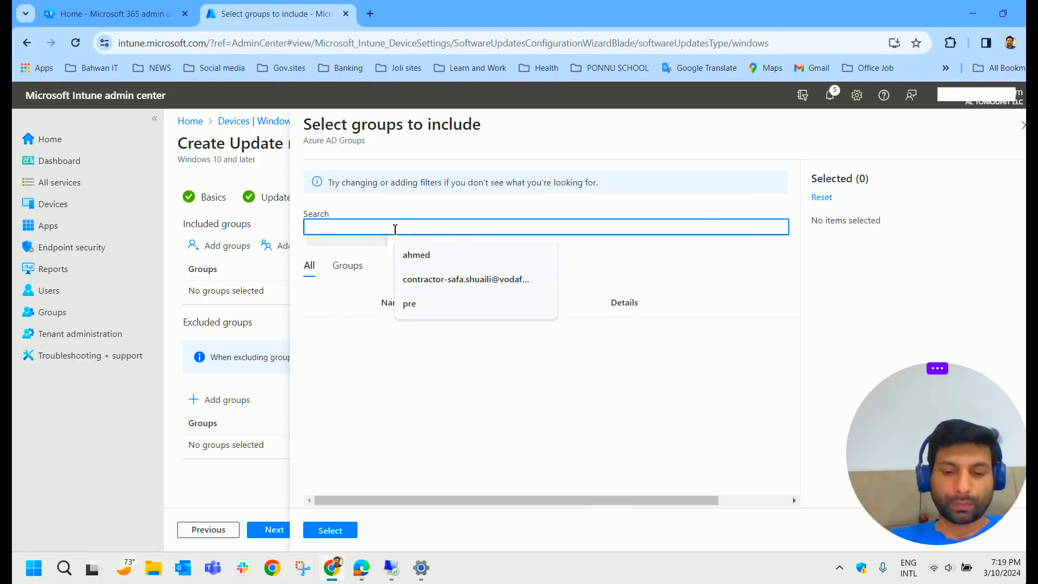
type("limi")
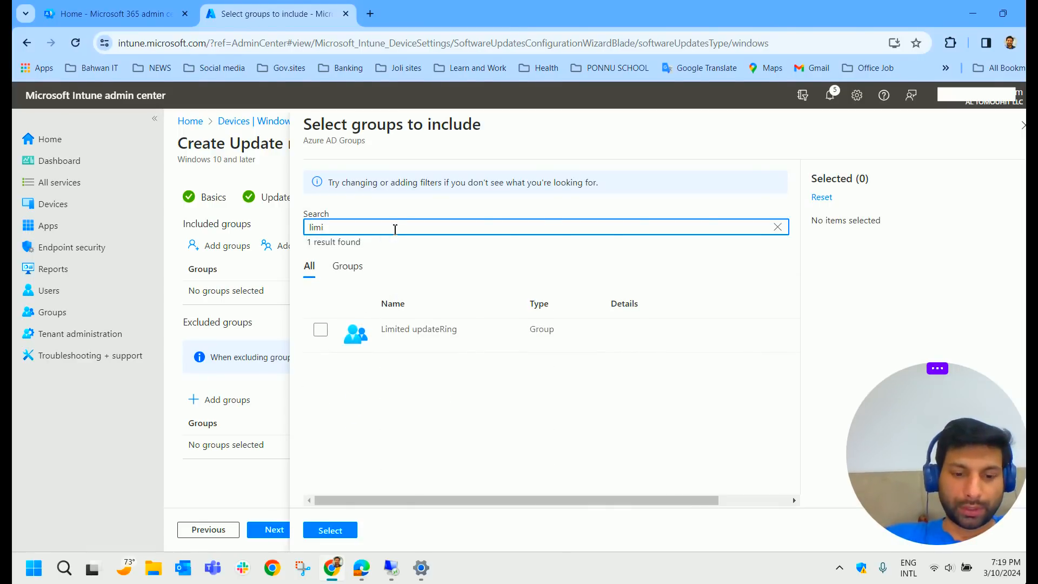
left_click(321, 329)
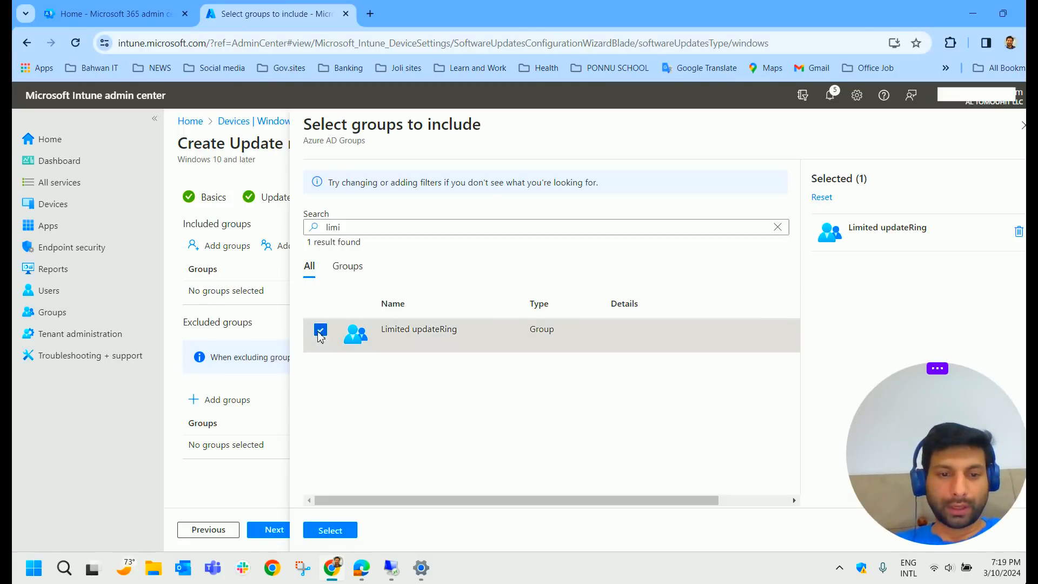
left_click(330, 530)
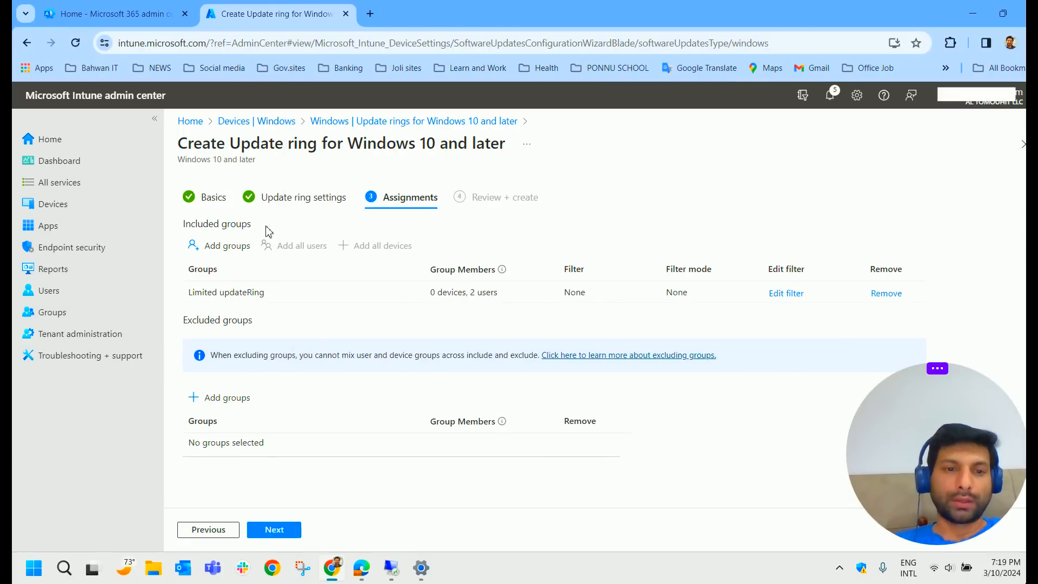
left_click(278, 531)
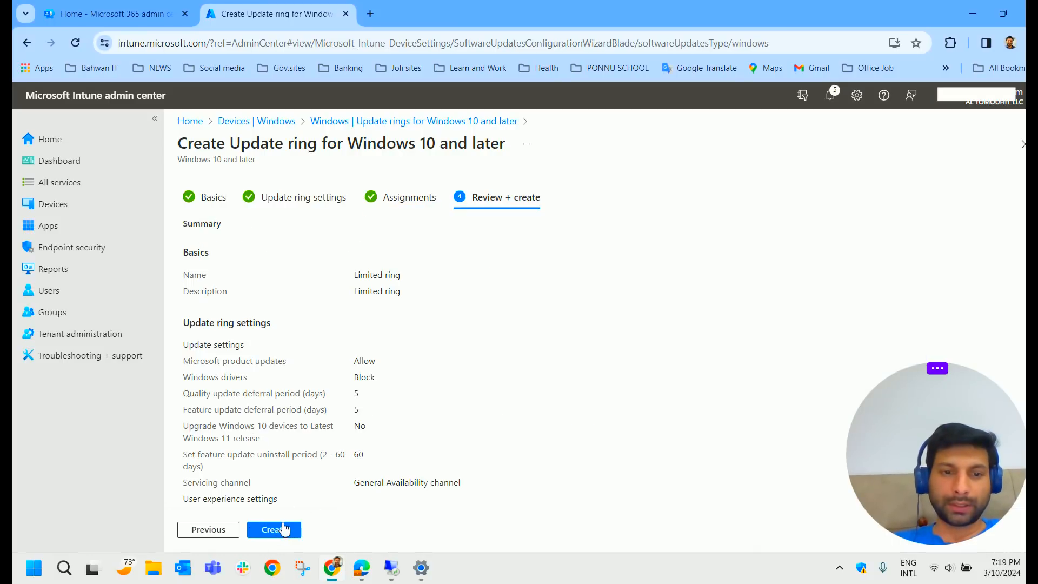
left_click(275, 531)
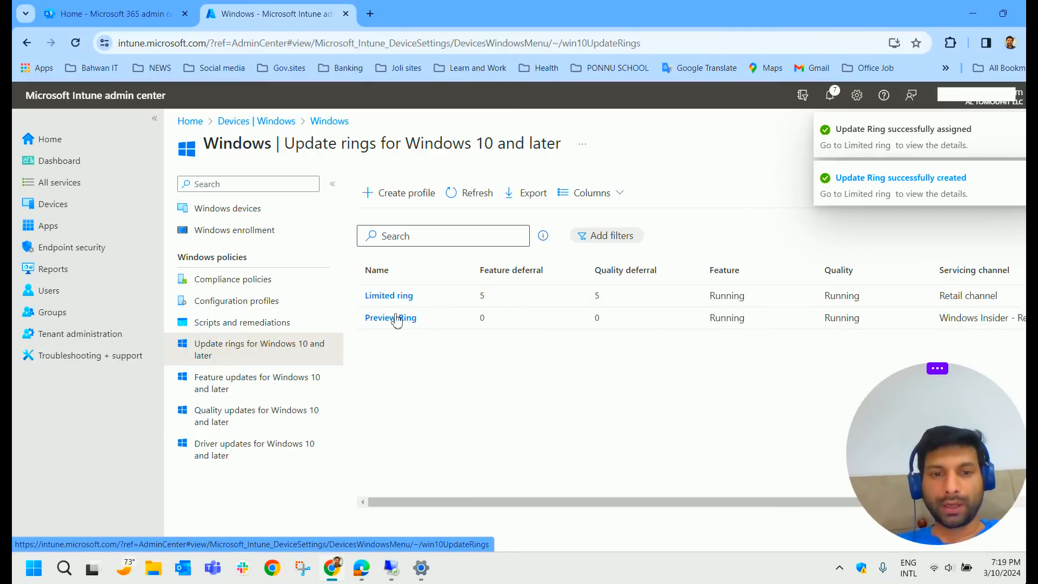
- Start another update ring profile with "Broad ring" as name and description, and proceed to its update ring settings
left_click(408, 202)
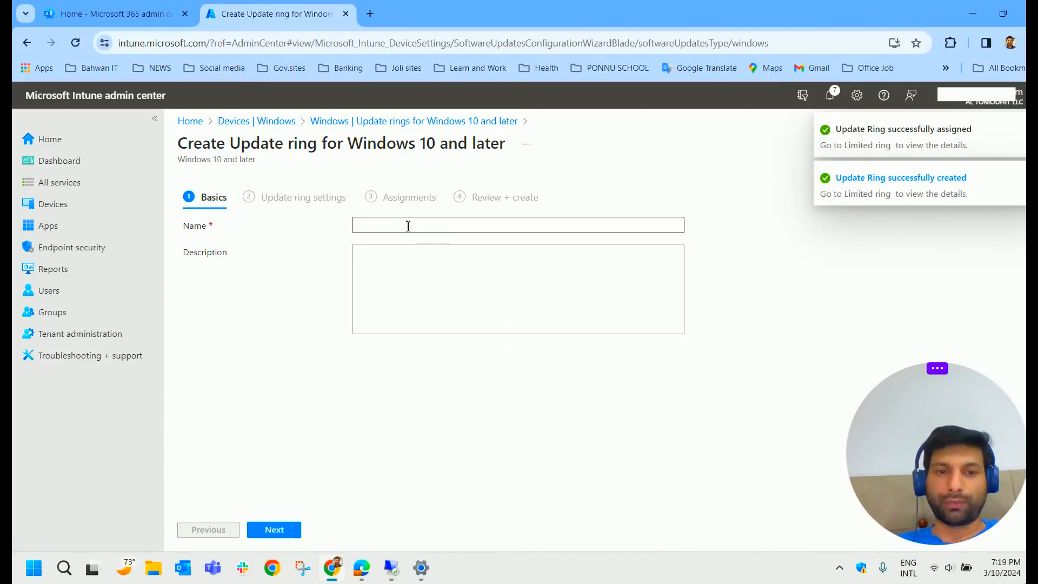
left_click(408, 226)
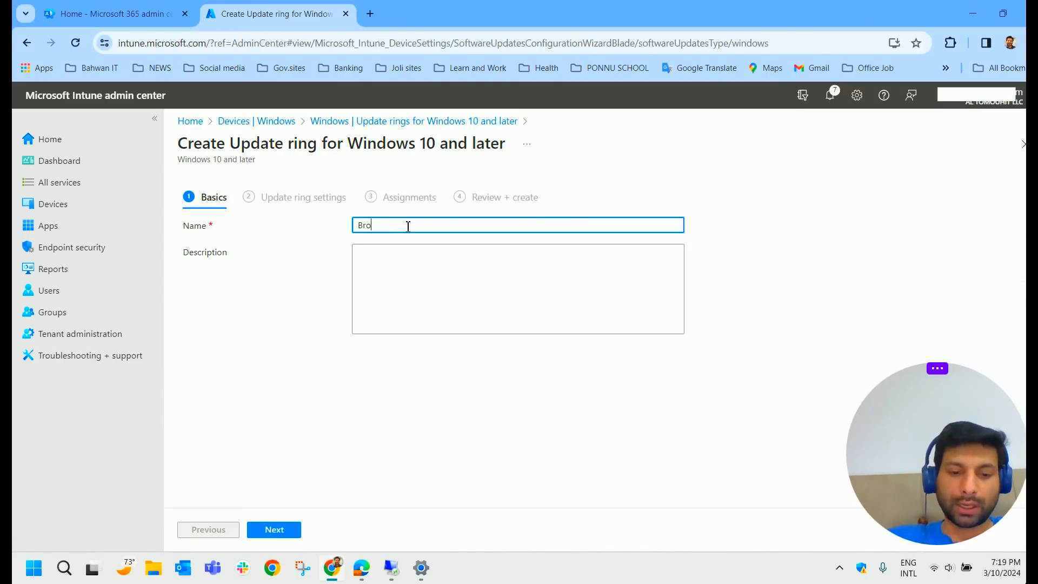
type("Broad ring")
key("Tab")
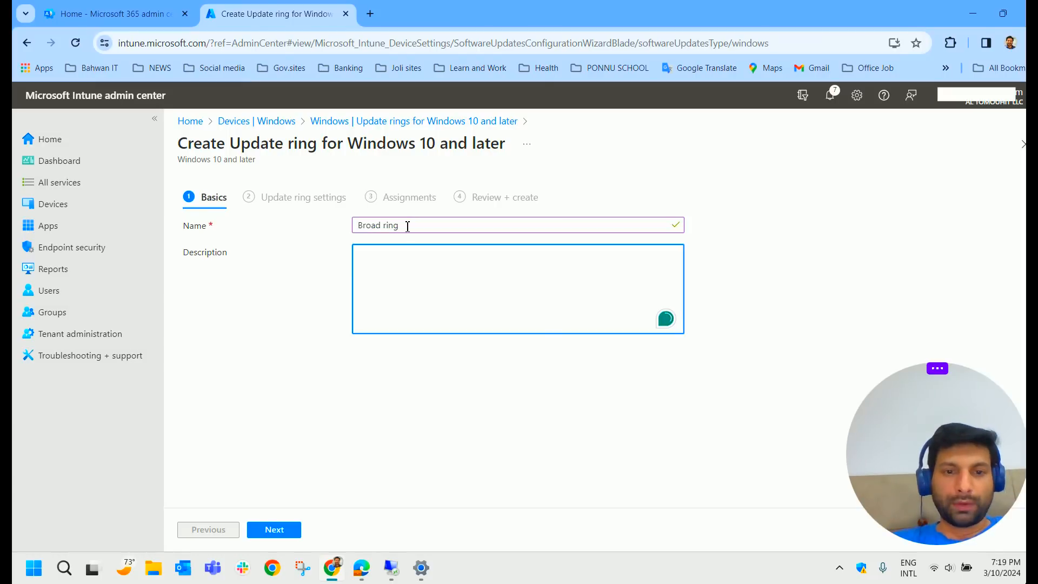
key("shift+Tab")
key("ctrl+c")
left_click(369, 254)
key("ctrl+v")
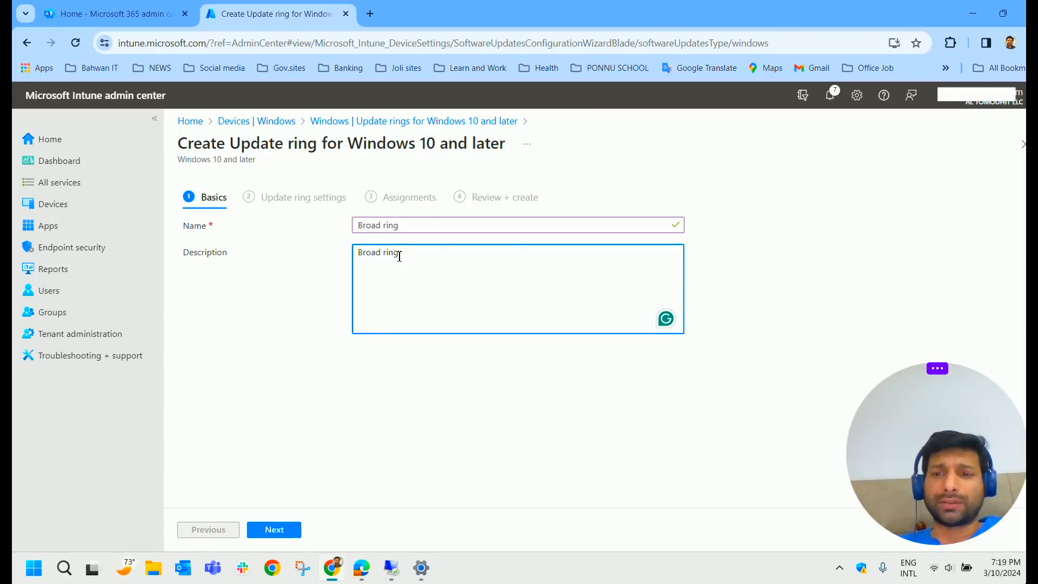
left_click(285, 529)
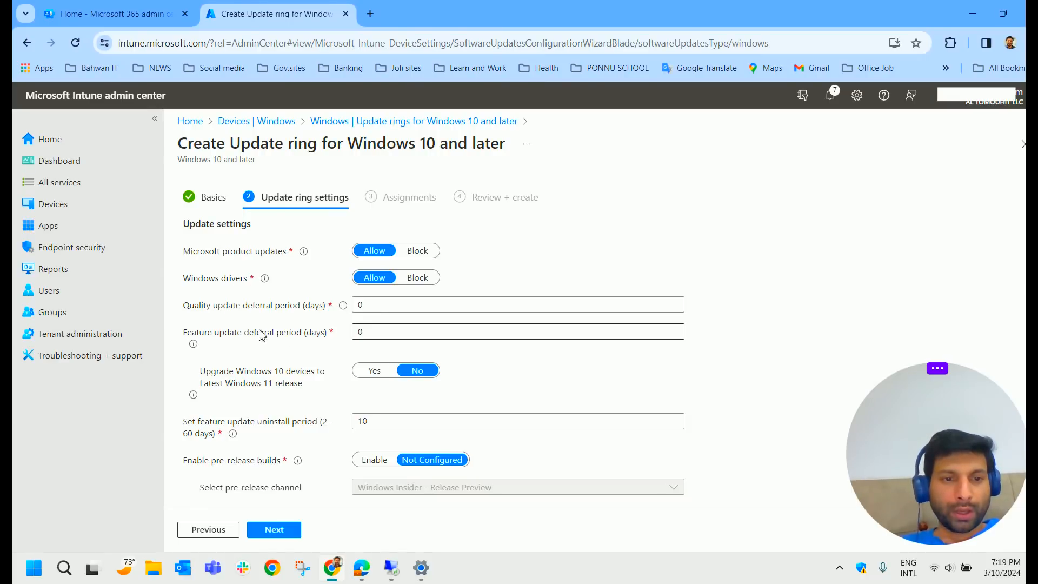
- Set the quality and feature update deferral periods to 30 days each, keep the other defaults, and proceed to assignments
double_click(371, 310)
mouse_move(342, 306)
type("3")
key("Tab")
key("BackSpace")
type("3")
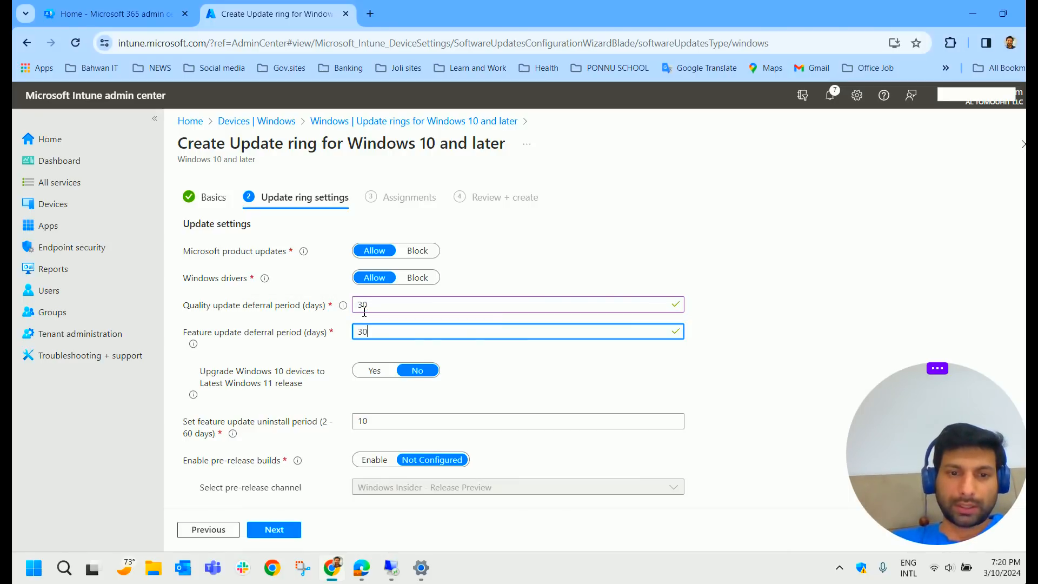
scroll(391, 337, "down", 3)
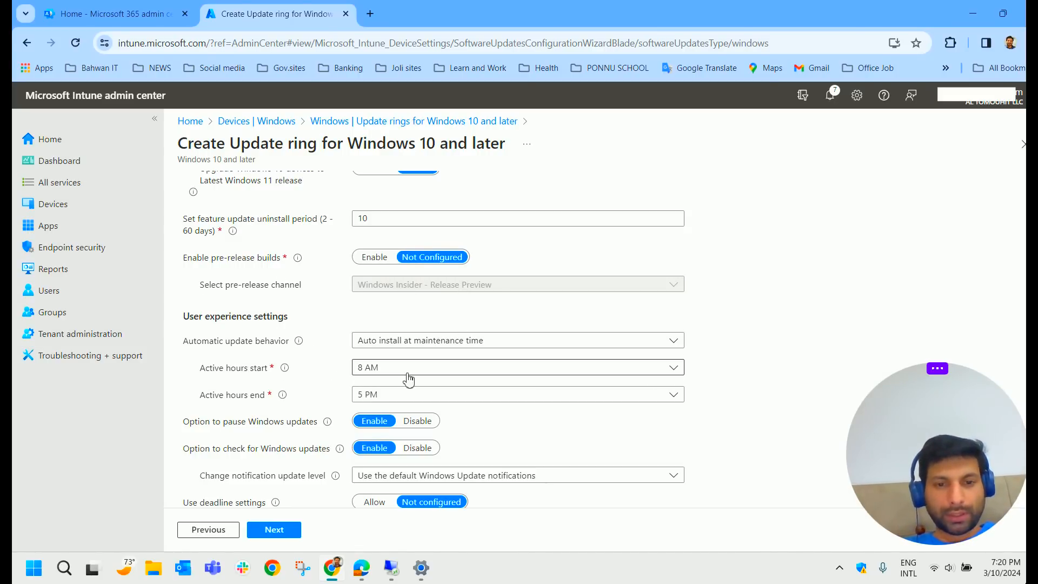
scroll(408, 383, "down", 2)
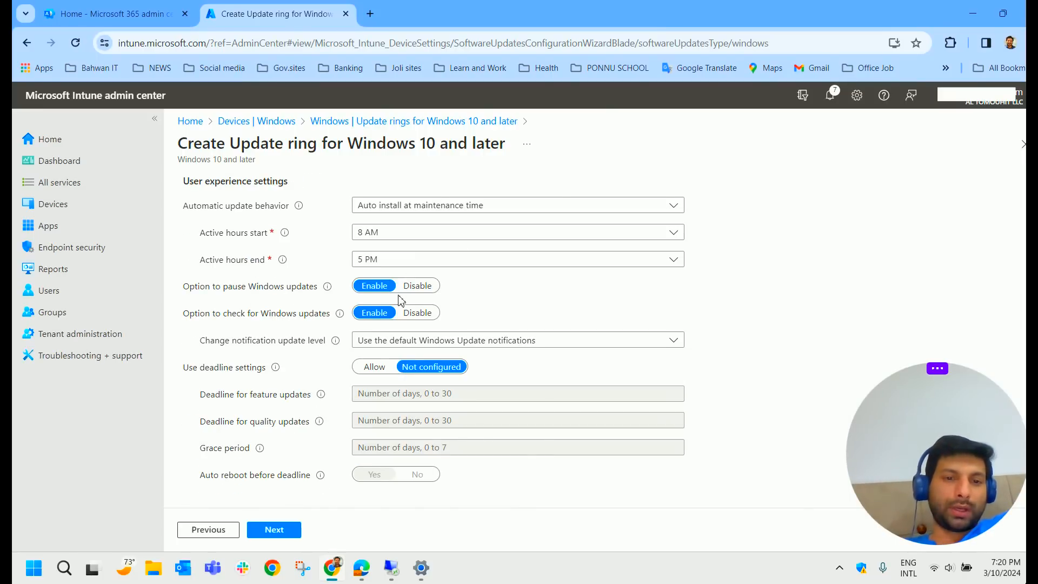
scroll(228, 348, "down", 1)
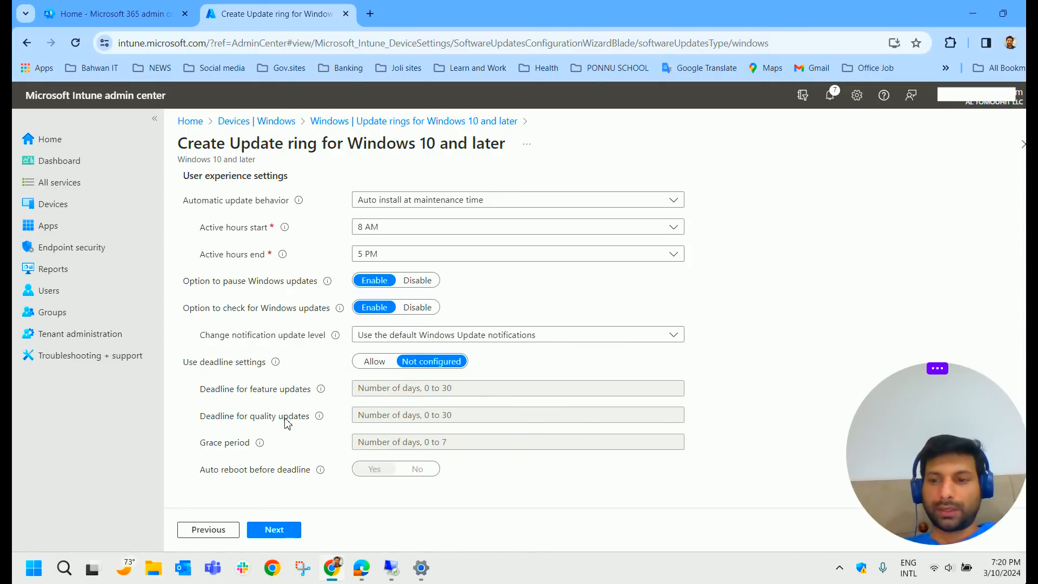
left_click(285, 531)
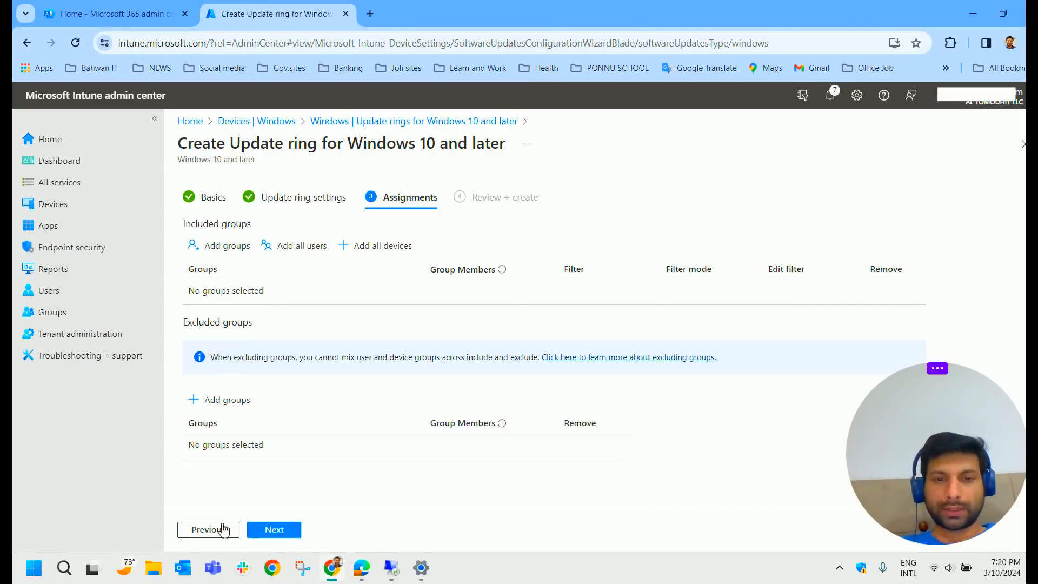
- Include the broad update ring group in the broad ring profile's assignments and create the profile
left_click(213, 248)
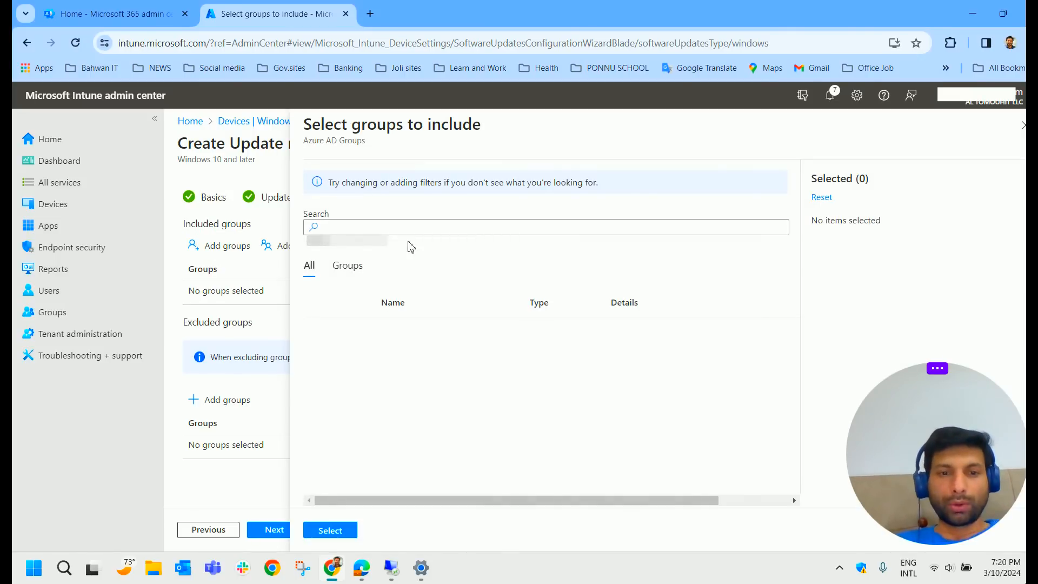
left_click(413, 228)
type("broad")
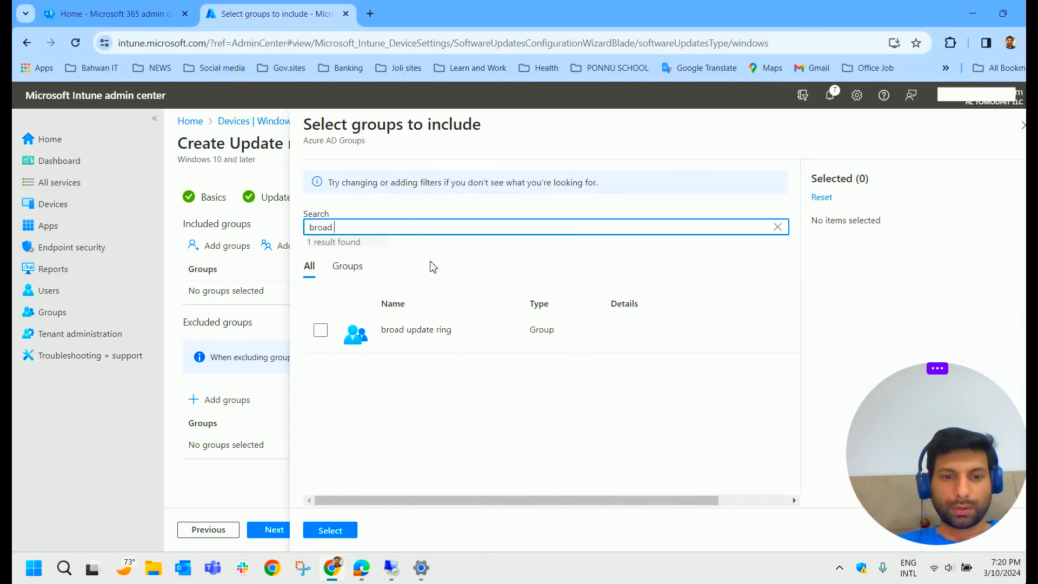
left_click(320, 330)
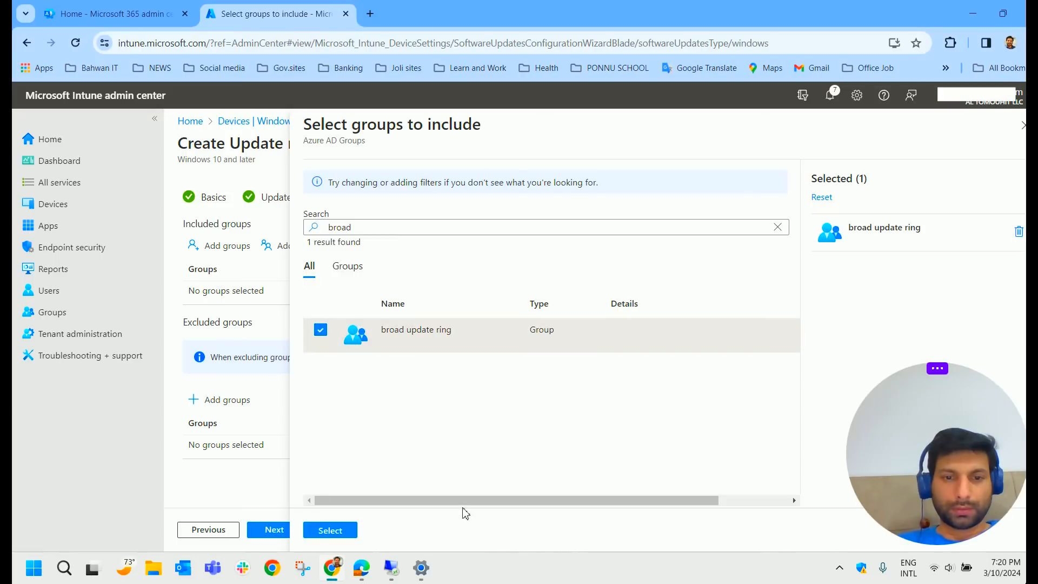
left_click(330, 530)
left_click(274, 530)
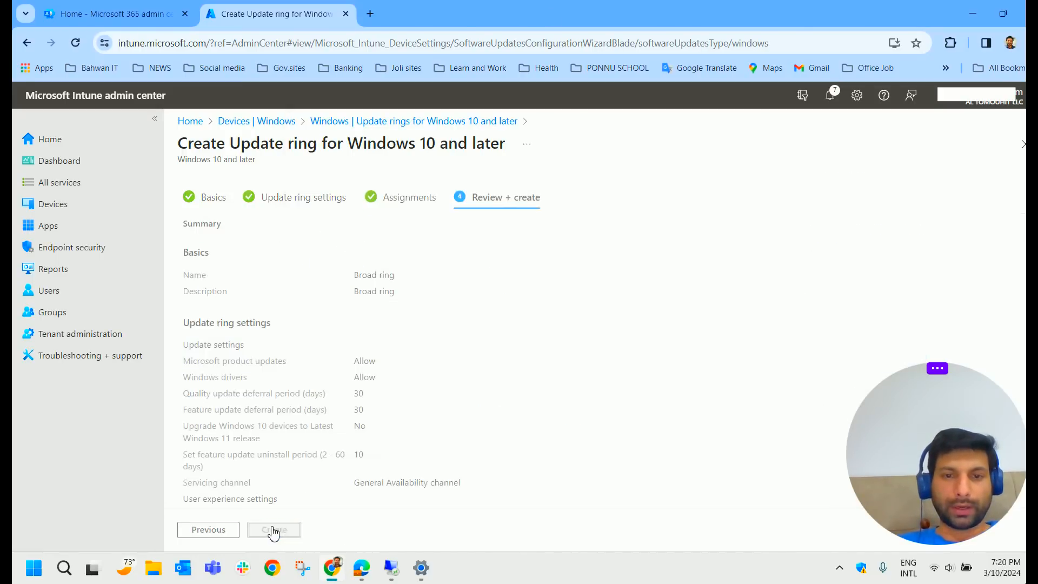
left_click(273, 530)
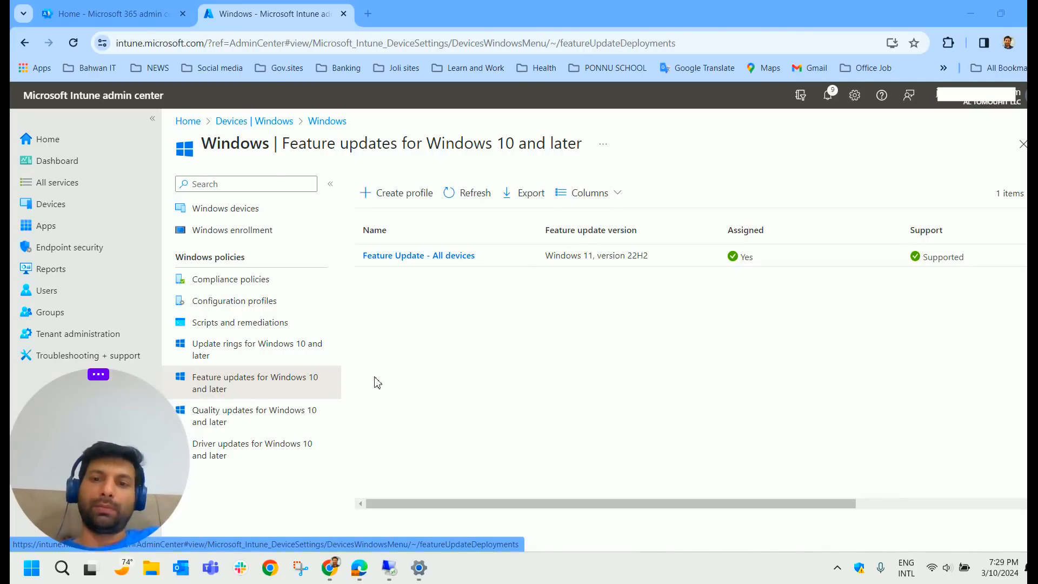
- Start a feature update deployment profile with "productio update for windows 11" as both name and description
left_click(401, 196)
left_click(444, 276)
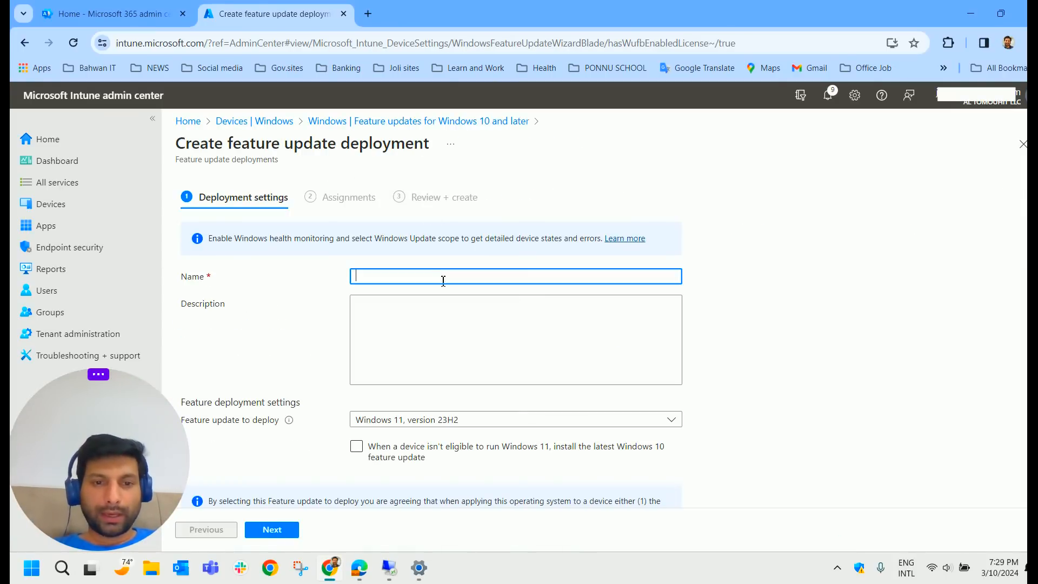
type("produc")
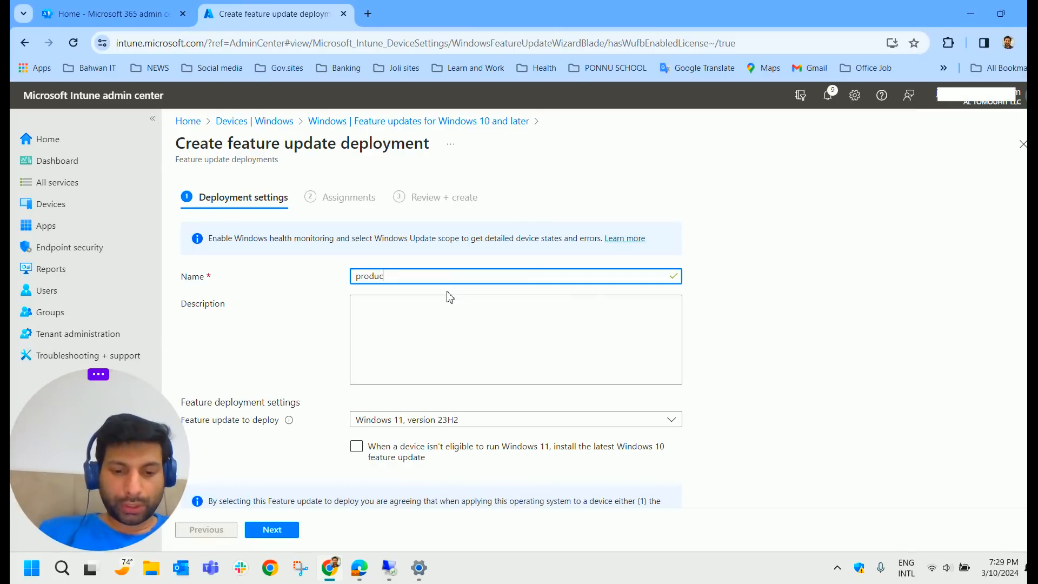
type("tio update ")
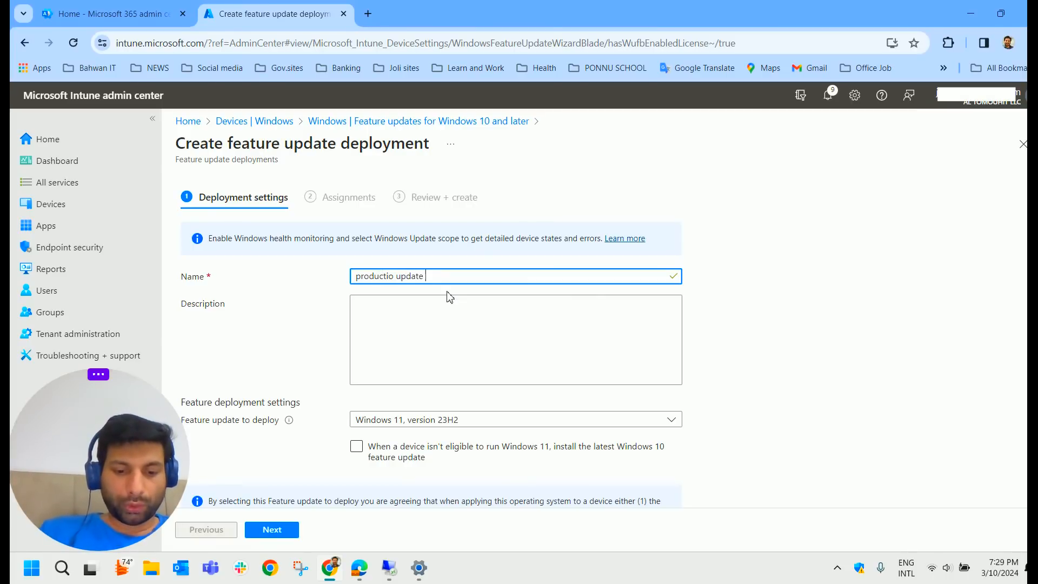
type("for win")
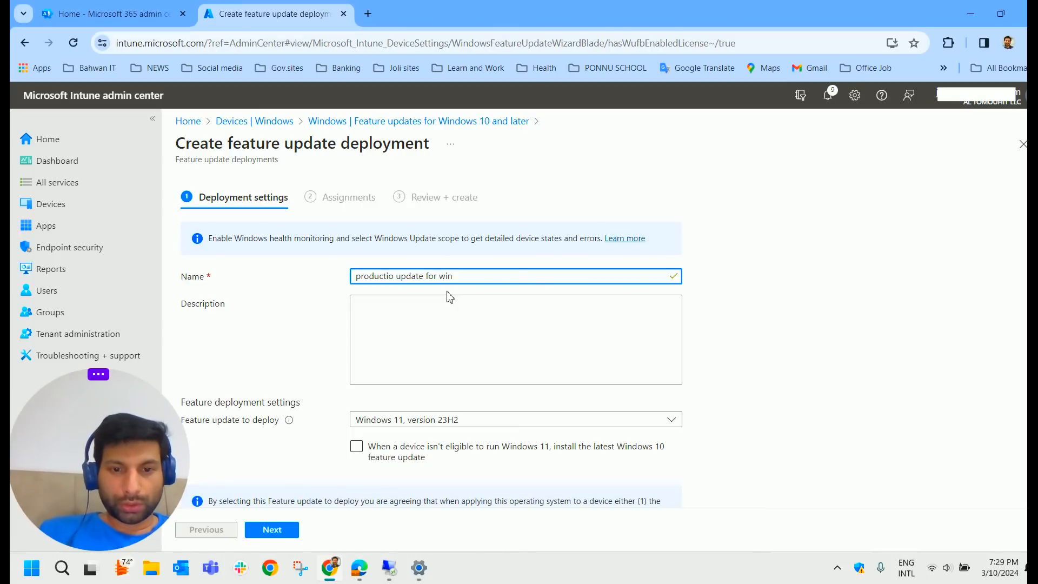
type("dows 11")
left_click(440, 309)
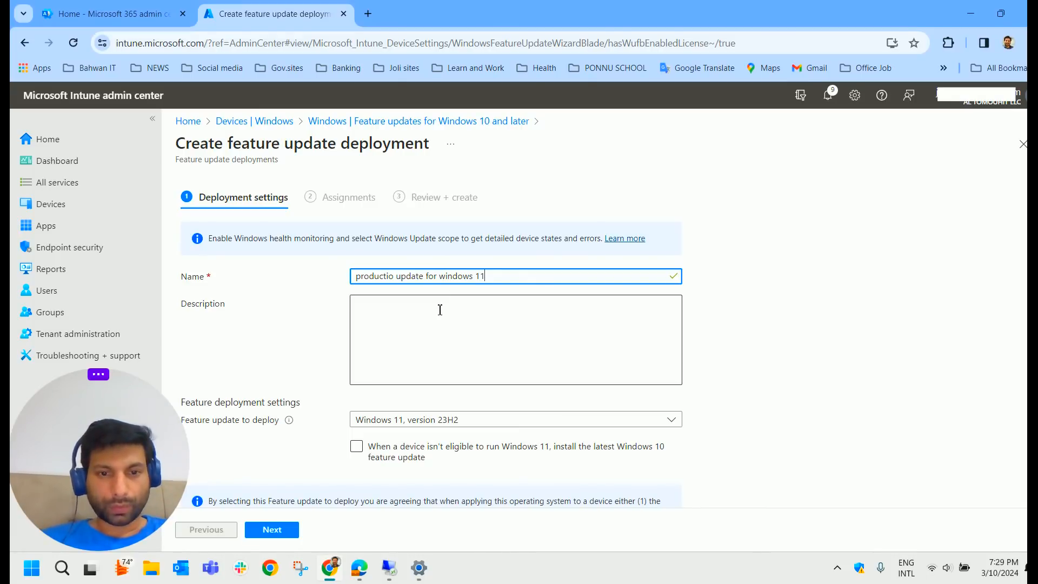
left_click_drag(499, 277, 262, 277)
key("ctrl+c")
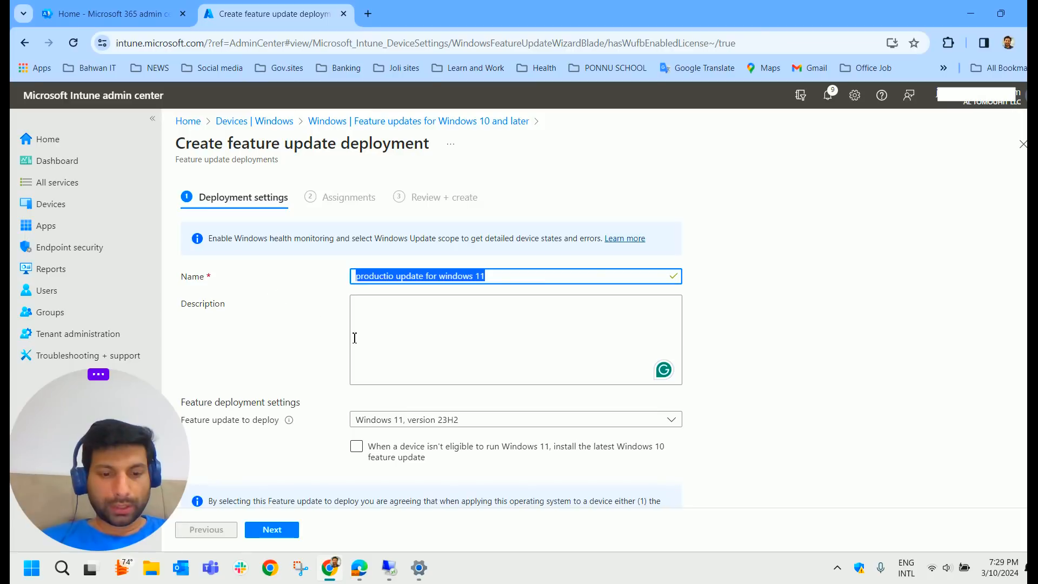
left_click(378, 337)
key("ctrl+v")
- Keep Windows 11, version 23H2 and rollout as soon as possible, and proceed to the deployment's assignments
scroll(227, 422, "down", 3)
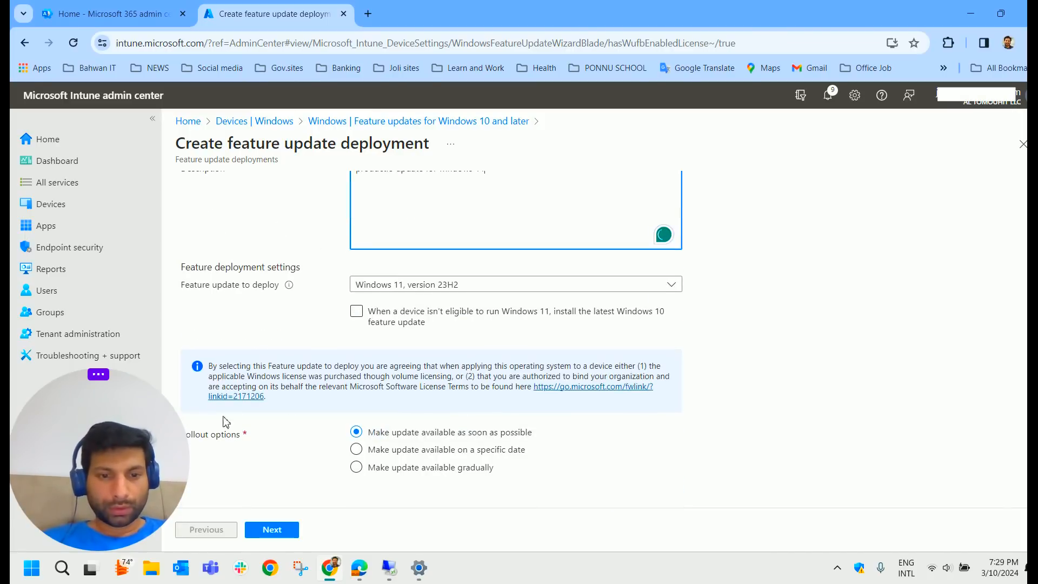
left_click_drag(138, 447, 973, 469)
left_click(286, 532)
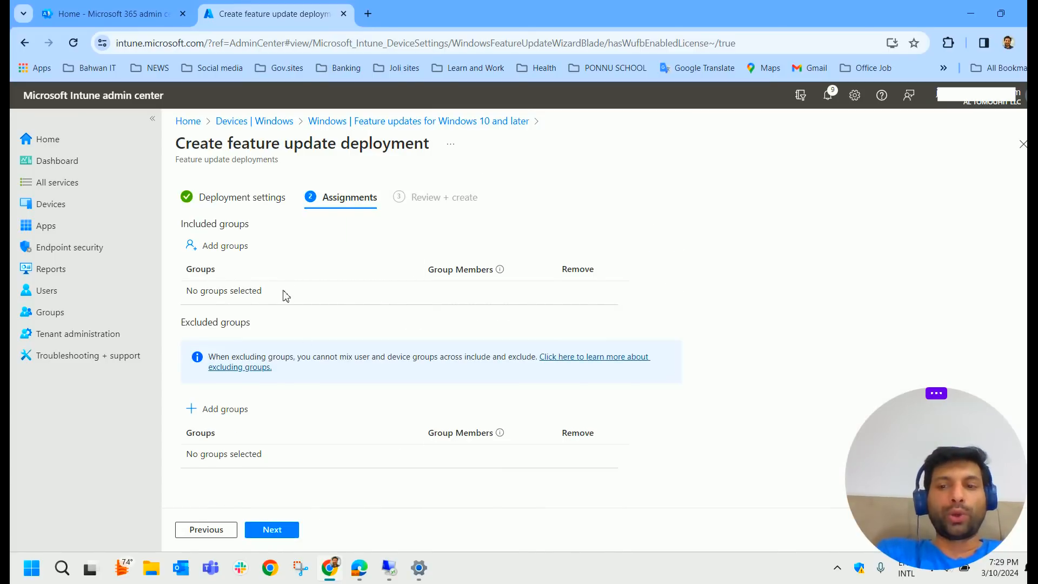
- Open the selection of included groups for the feature update deployment and start a group search
left_click(245, 246)
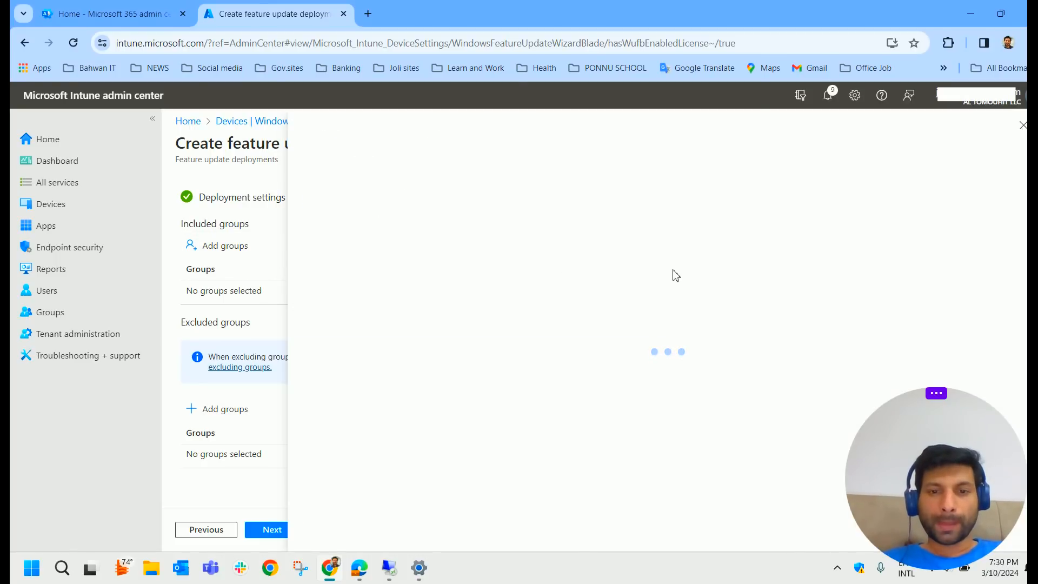
left_click(393, 227)
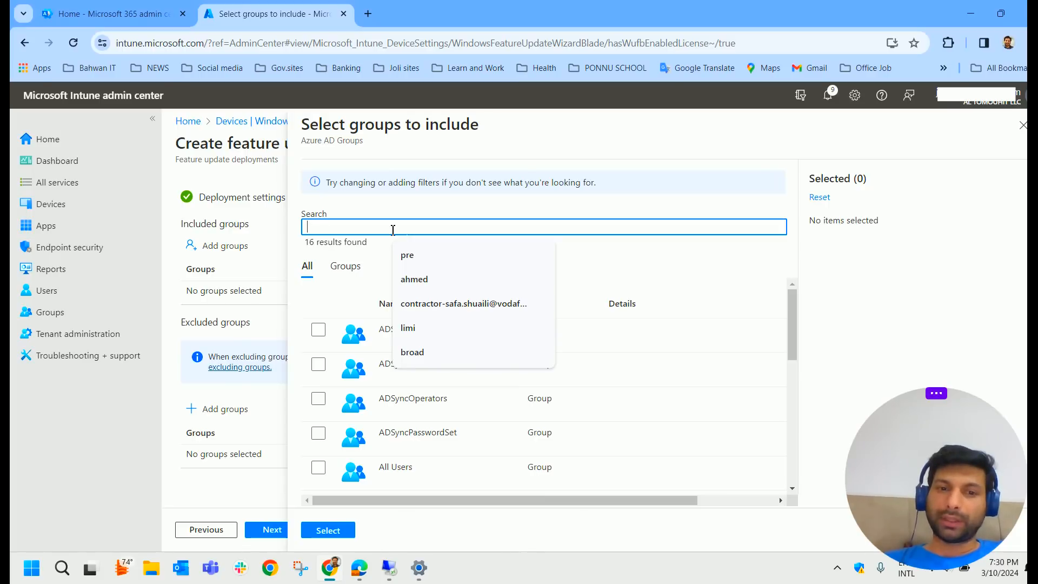
left_click(392, 229)
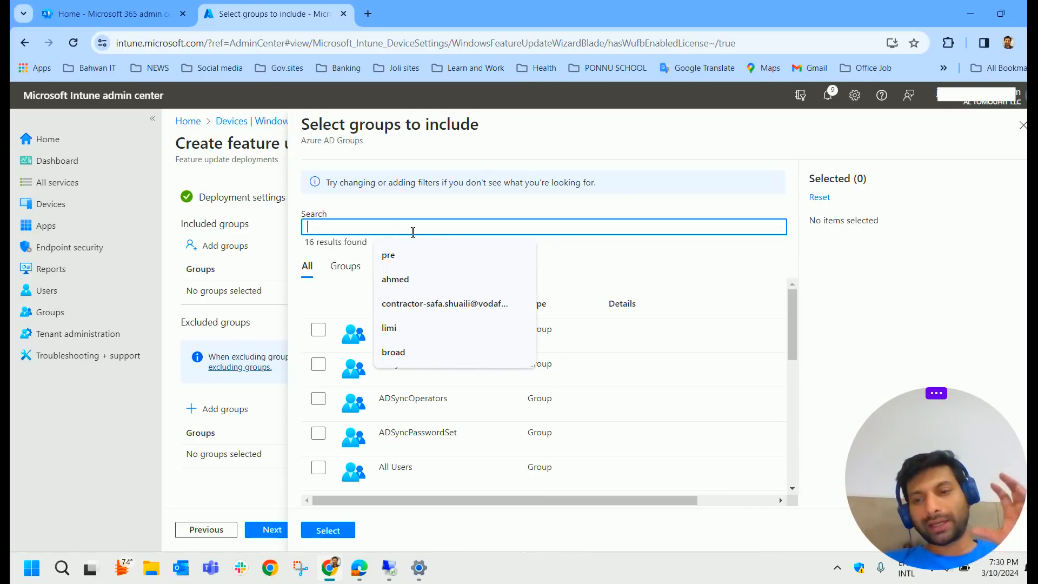